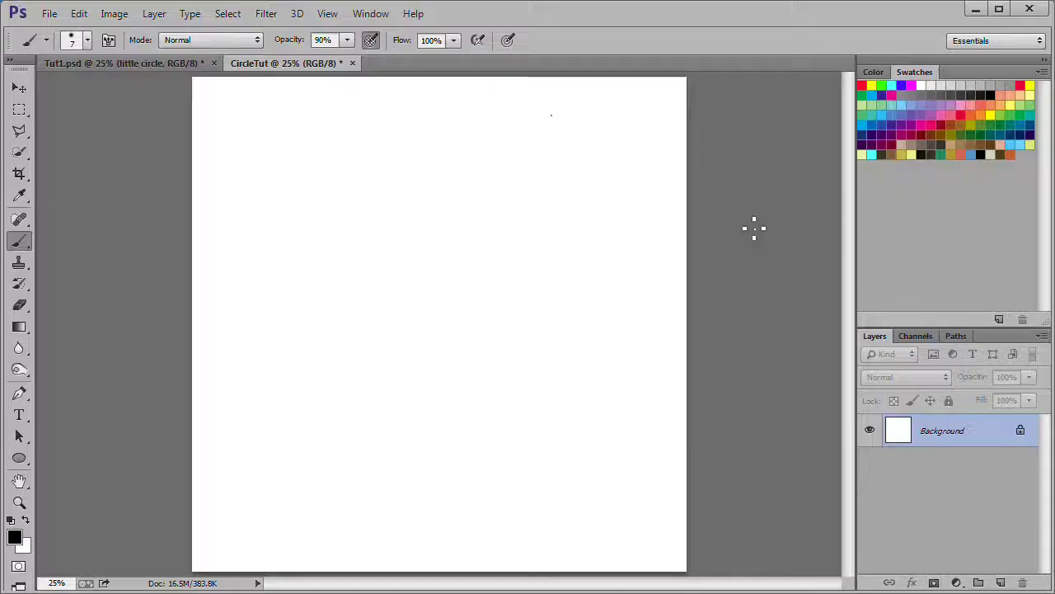
Add a new layer and name it Circle
{"action": "left_click", "coordinate": [1000, 583]}
{"action": "double_click", "coordinate": [934, 435]}
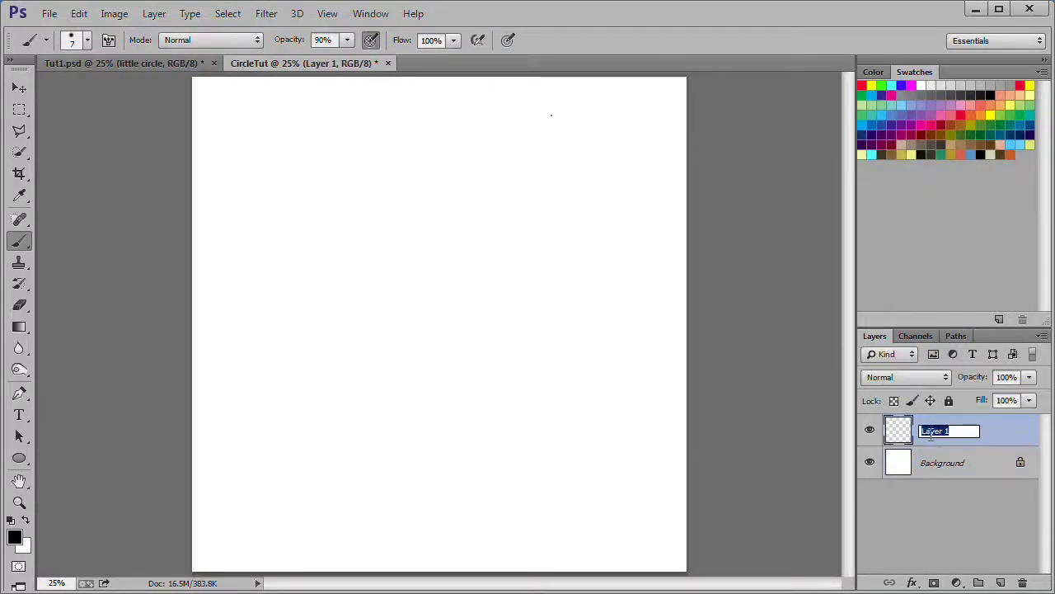
{"action": "type", "text": "Circle"}
{"action": "key", "text": "Return"}
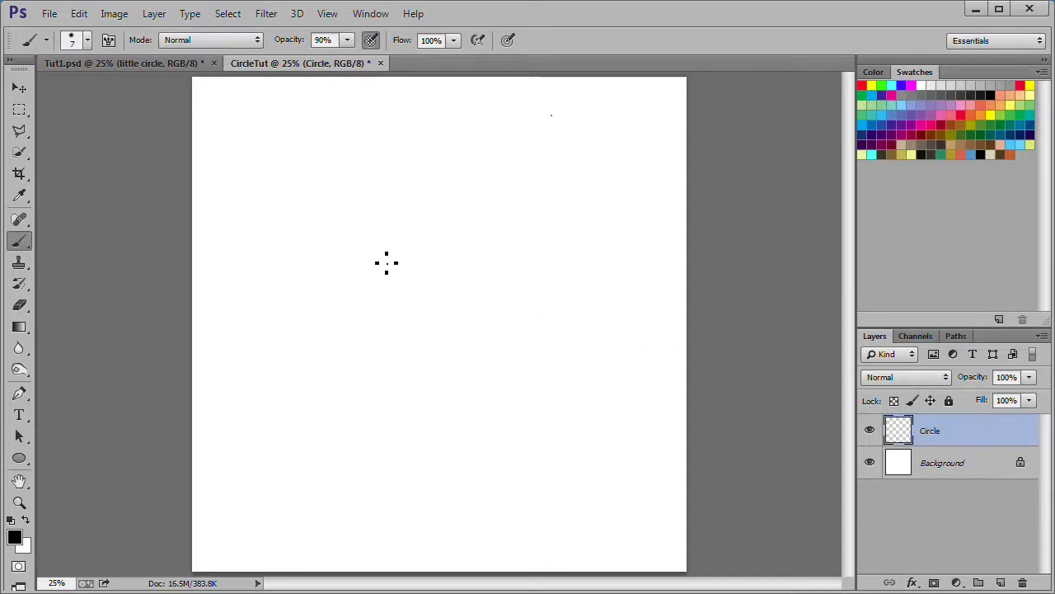
Show the rulers, drag guides crossing at the canvas centre, and set the foreground to pink
{"action": "left_click", "coordinate": [327, 14]}
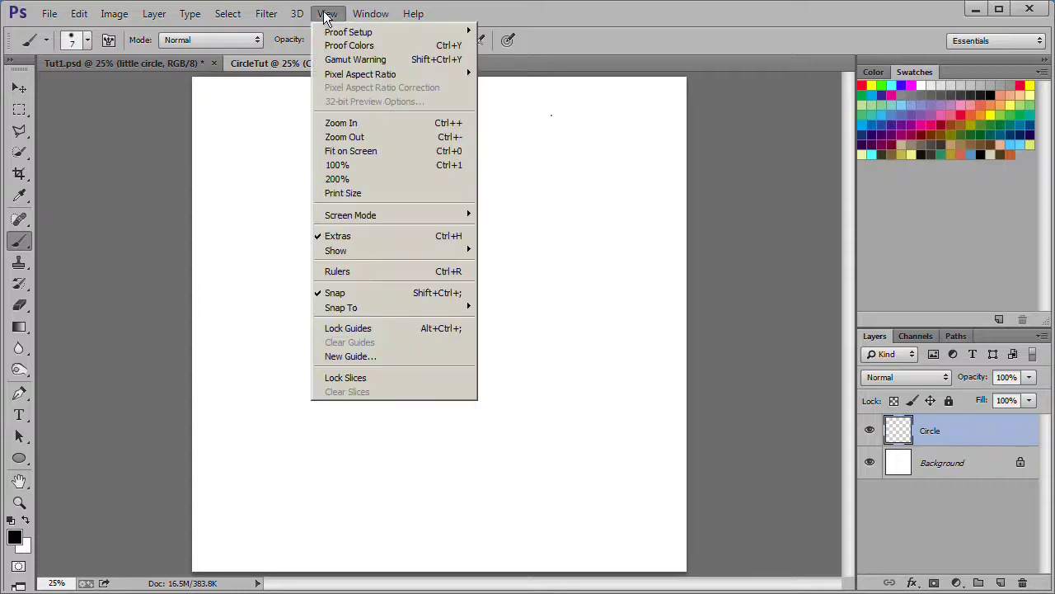
{"action": "left_click", "coordinate": [362, 274]}
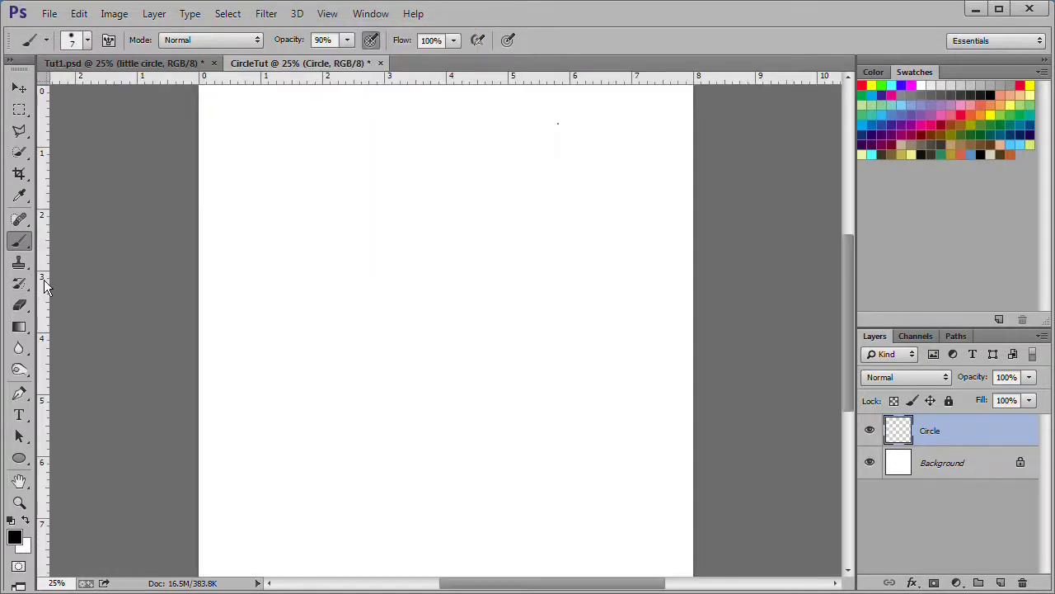
{"action": "left_click_drag", "start_coordinate": [42, 276], "coordinate": [445, 264]}
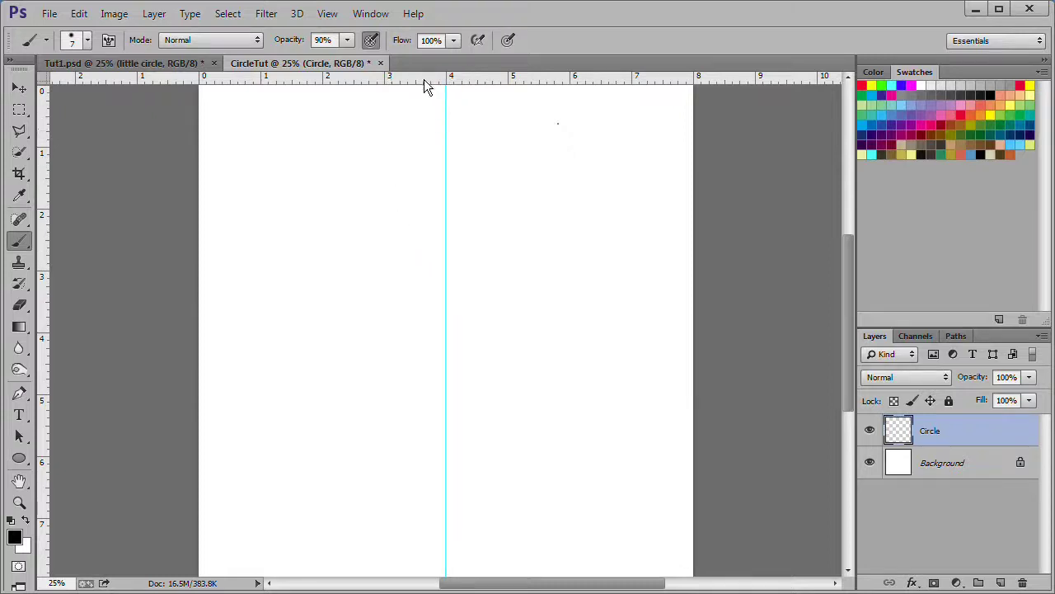
{"action": "left_click_drag", "start_coordinate": [425, 81], "coordinate": [419, 332]}
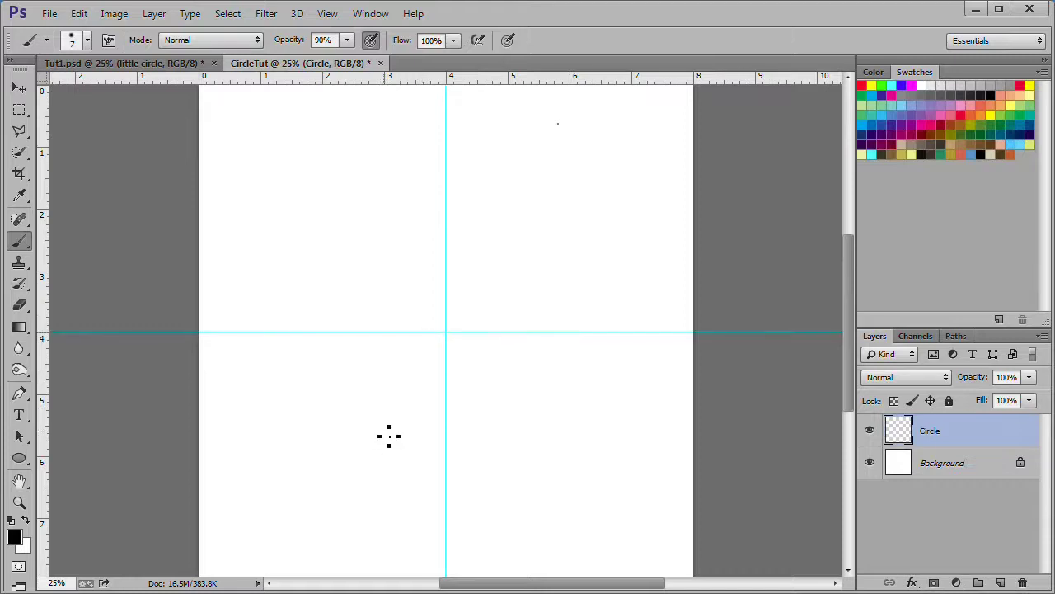
{"action": "left_click", "coordinate": [1010, 105]}
Reset the colours to default black and draw a circle path out from the guide crossing
{"action": "left_click", "coordinate": [12, 519]}
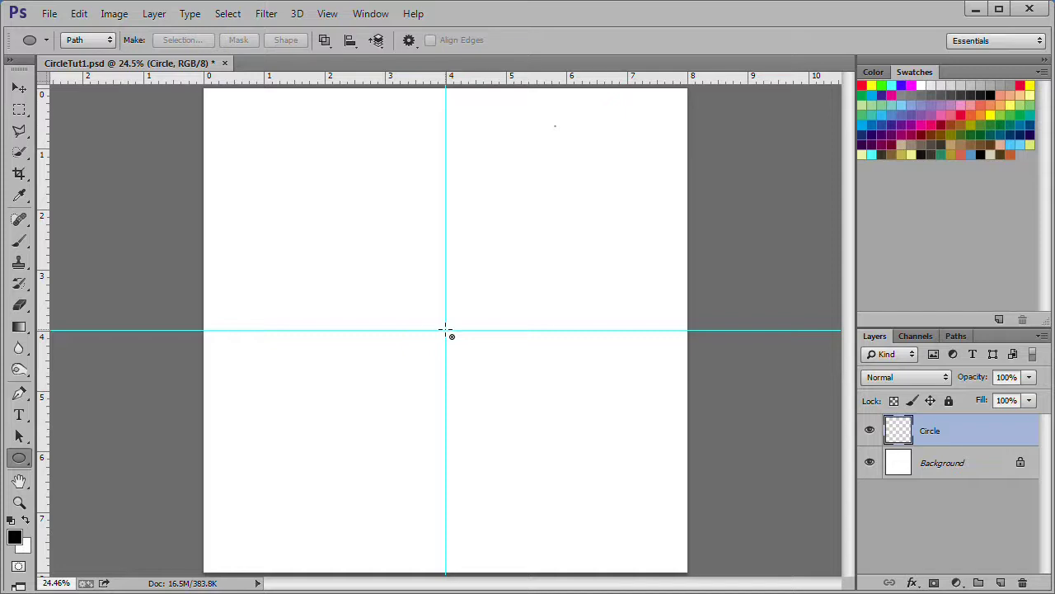
{"action": "left_click_drag", "start_coordinate": [445, 330], "coordinate": [667, 588]}
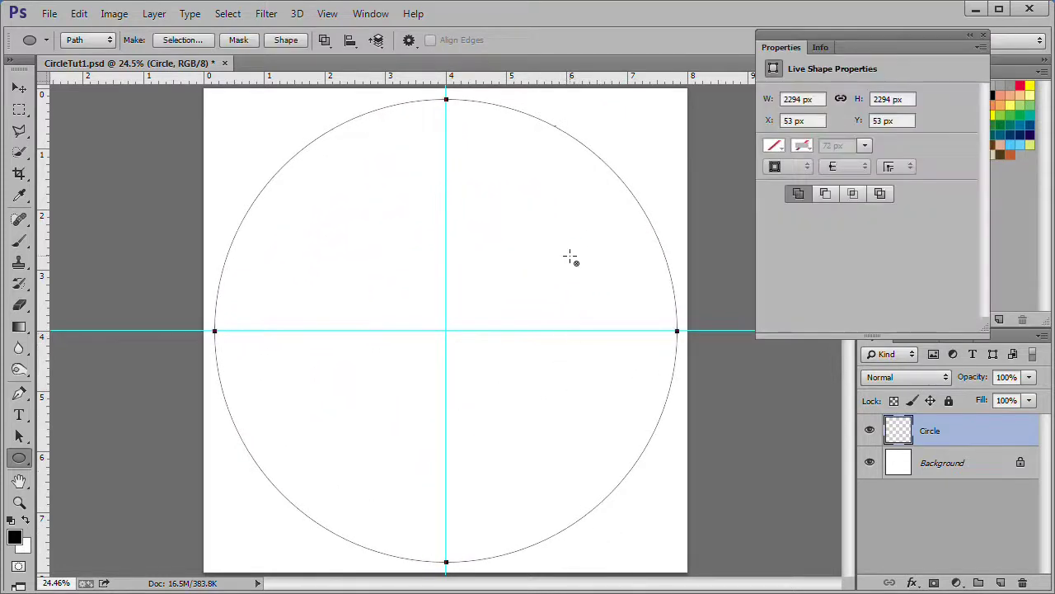
Stroke the circle path with the brush to leave a thin black ring, then hide the path
{"action": "right_click", "coordinate": [540, 135]}
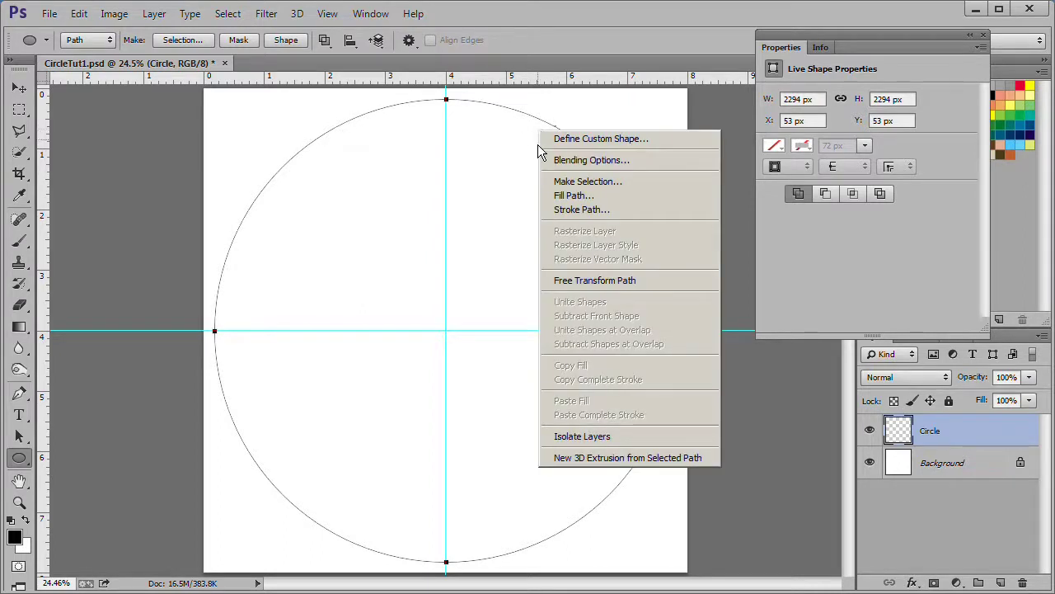
{"action": "left_click", "coordinate": [586, 209]}
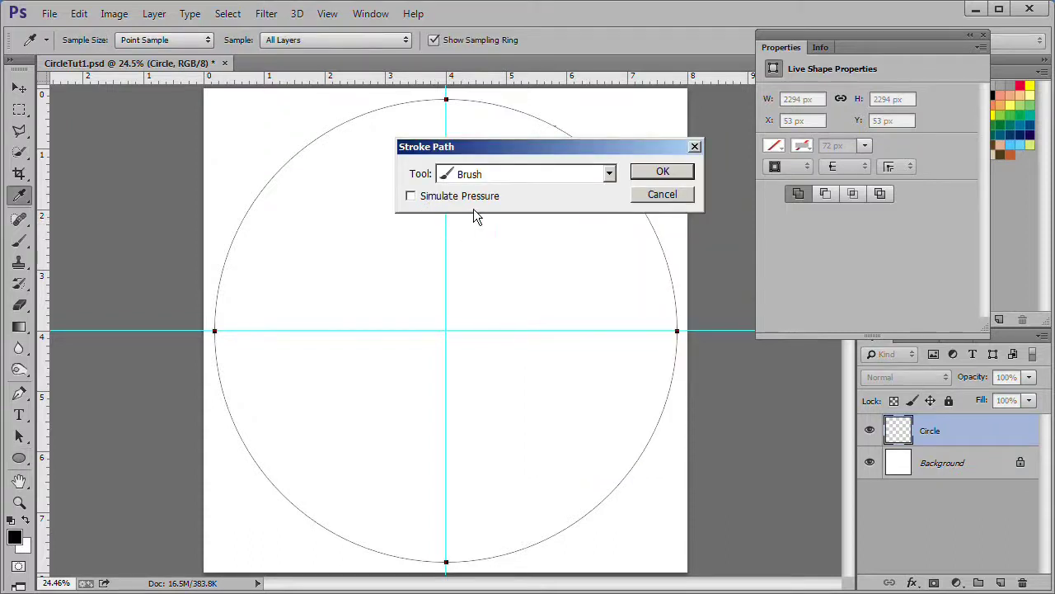
{"action": "left_click", "coordinate": [664, 175]}
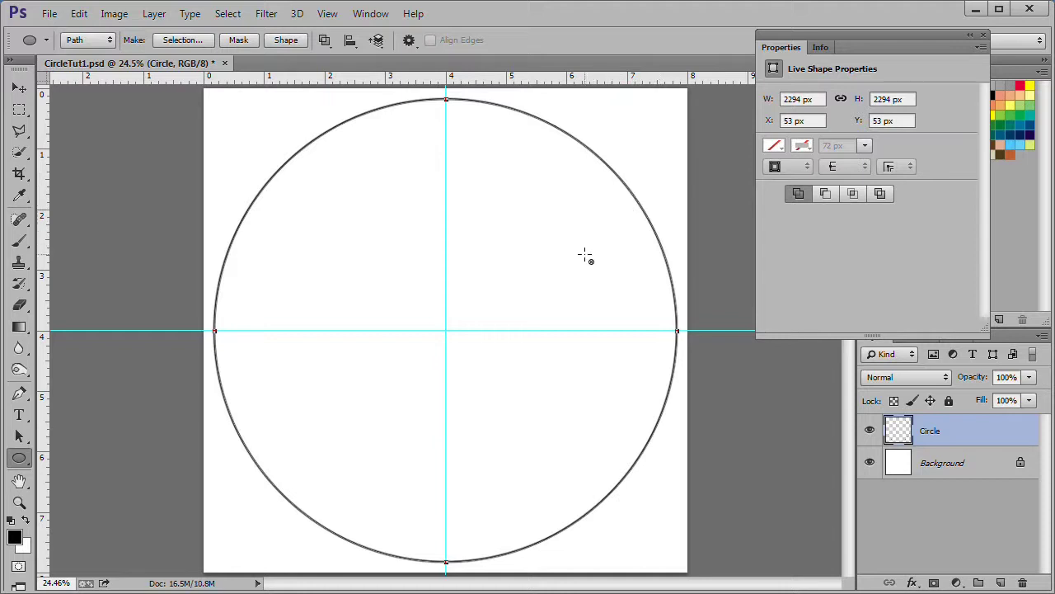
{"action": "key", "text": "Return"}
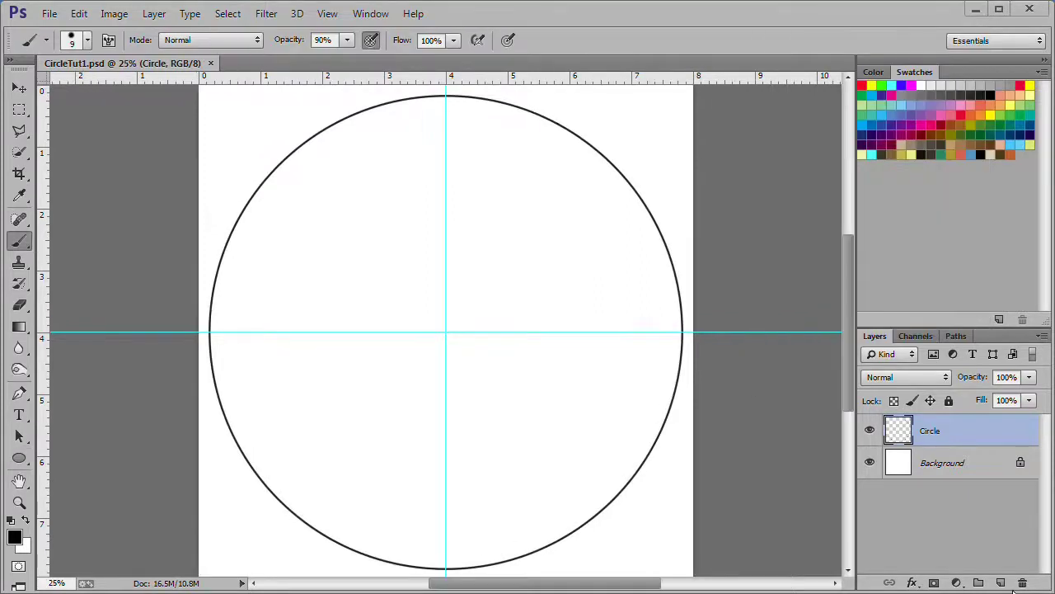
Add another new layer and name it Arc
{"action": "left_click", "coordinate": [1000, 583]}
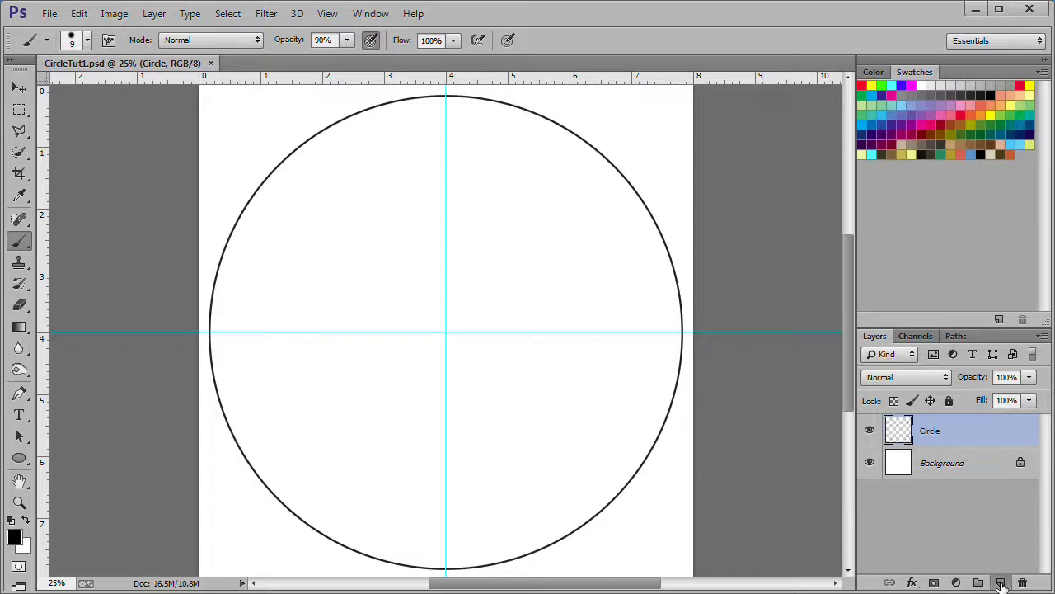
{"action": "double_click", "coordinate": [926, 430]}
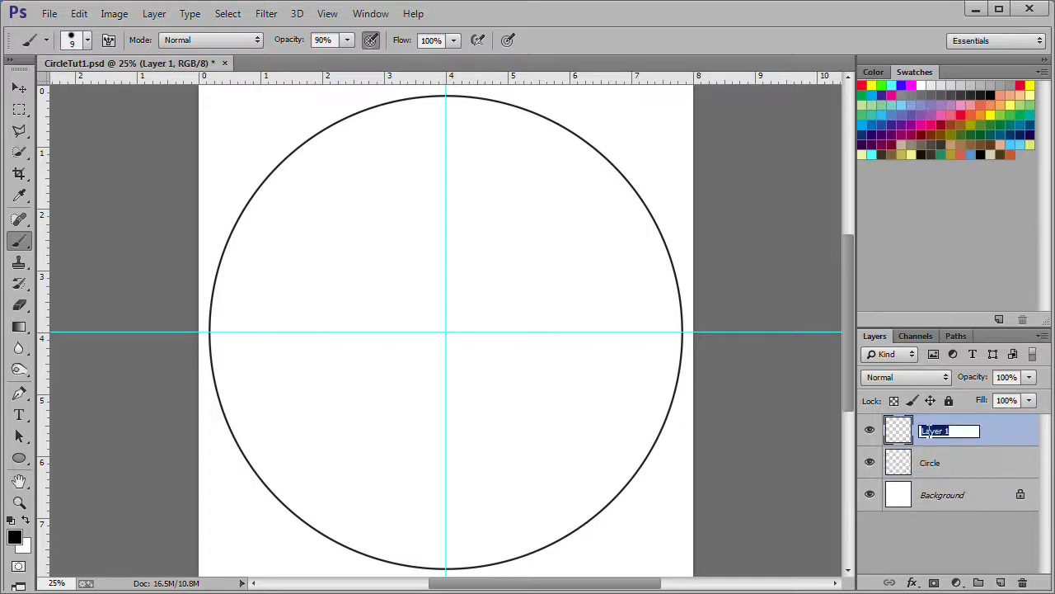
{"action": "type", "text": "Arc"}
{"action": "key", "text": "Return"}
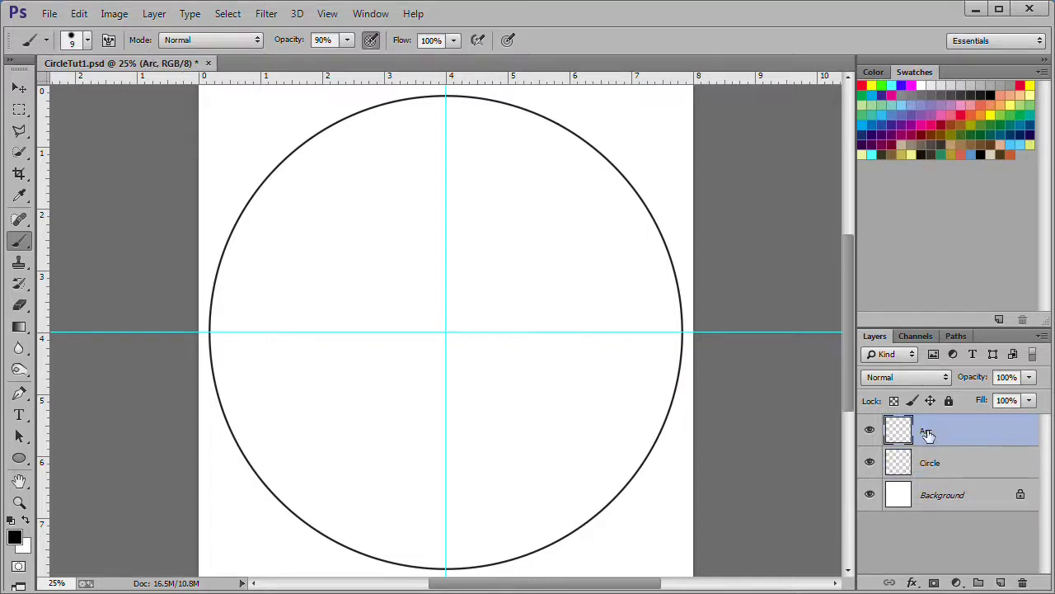
With the Pen tool, draw a curved path from the guide crossing to the circle's top
{"action": "left_click", "coordinate": [18, 394]}
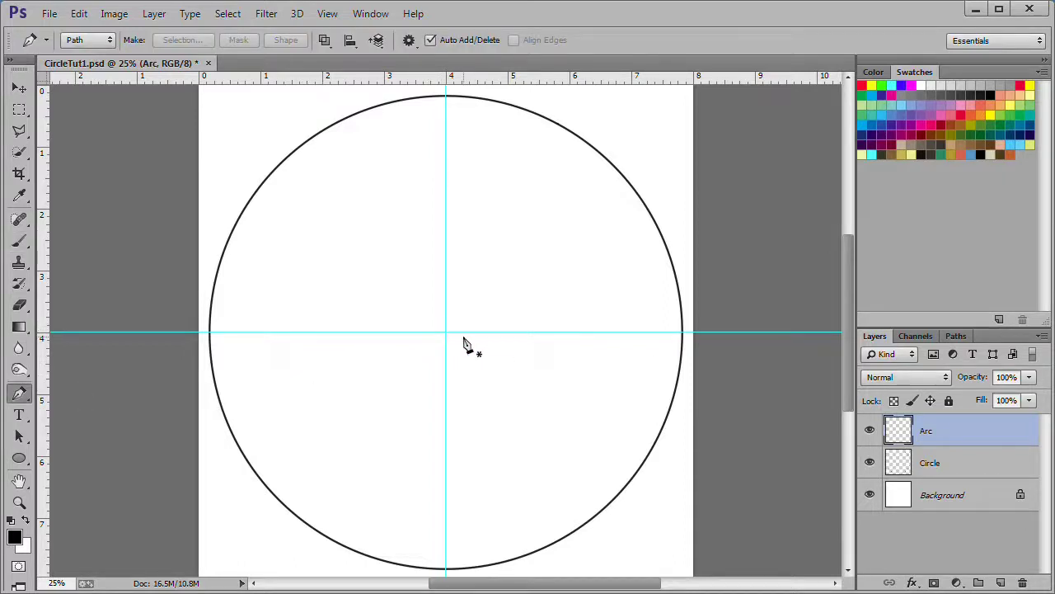
{"action": "scroll", "coordinate": [463, 345], "scroll_direction": "up", "scroll_amount": 10}
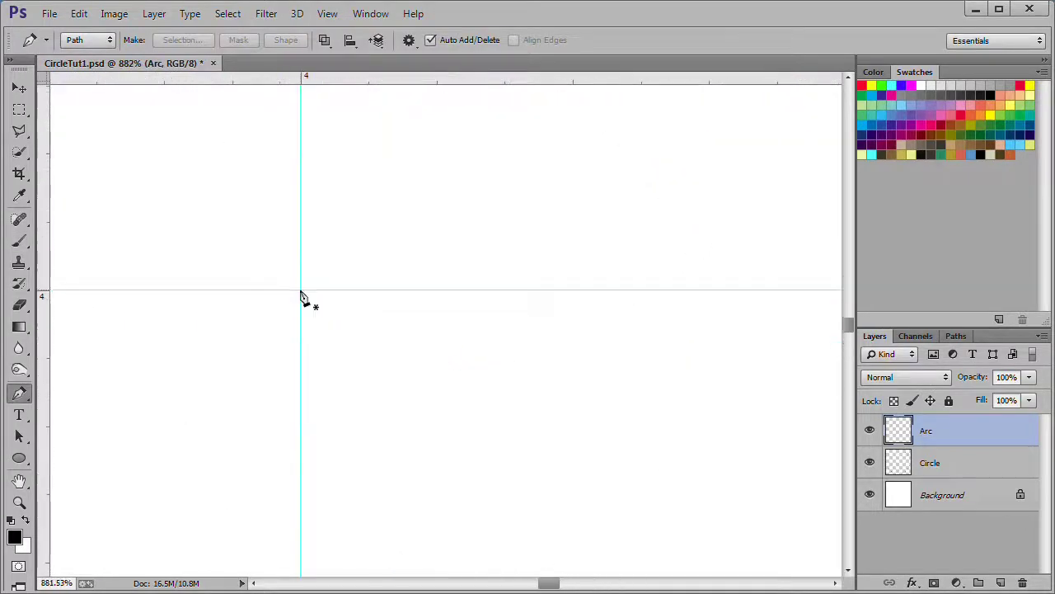
{"action": "left_click", "coordinate": [301, 291]}
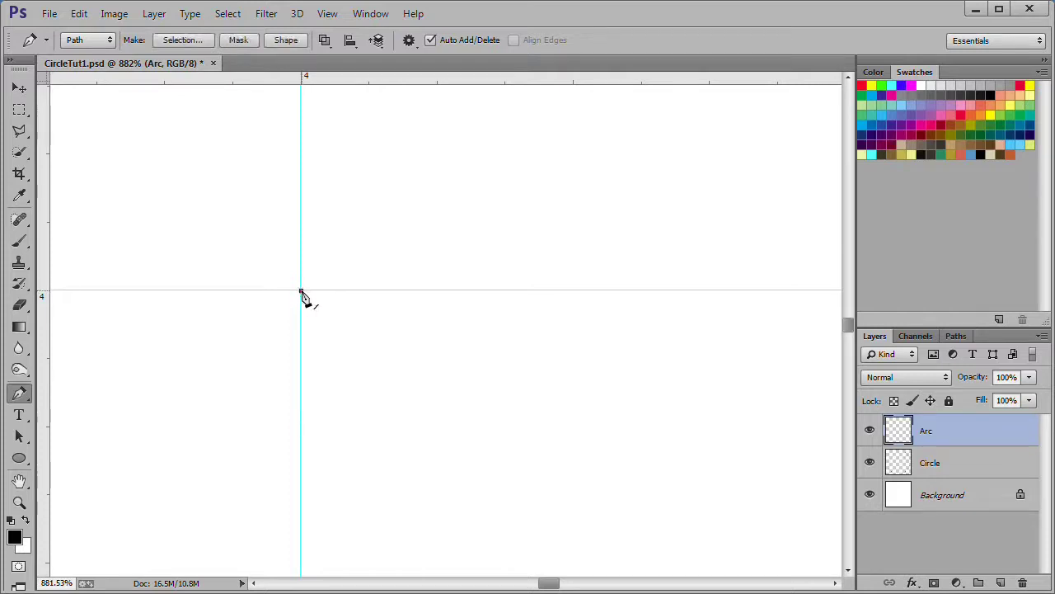
{"action": "scroll", "coordinate": [369, 316], "scroll_direction": "down", "scroll_amount": 10}
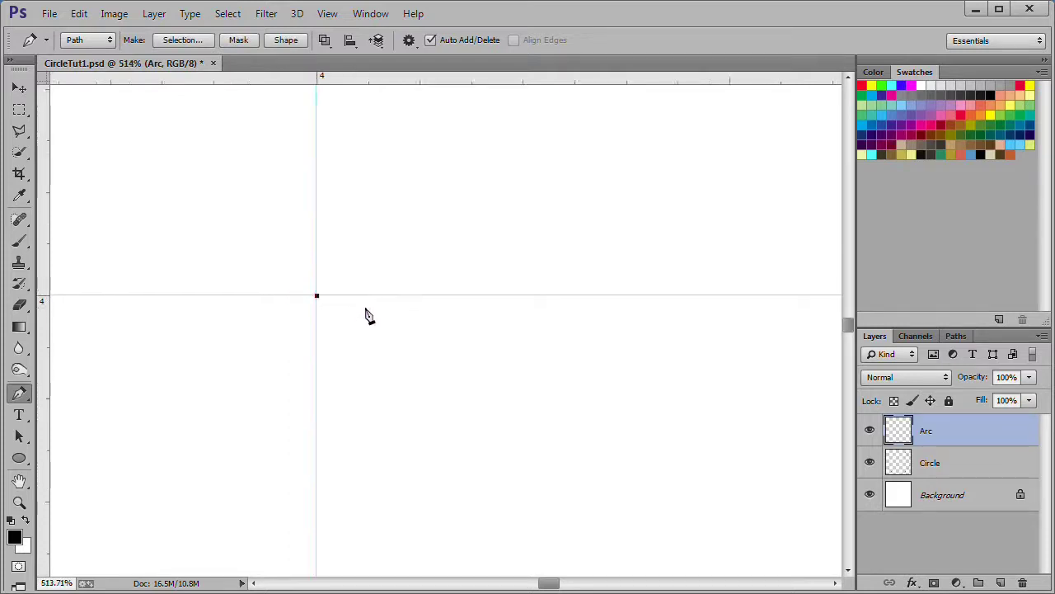
{"action": "scroll", "coordinate": [375, 317], "scroll_direction": "down", "scroll_amount": 3}
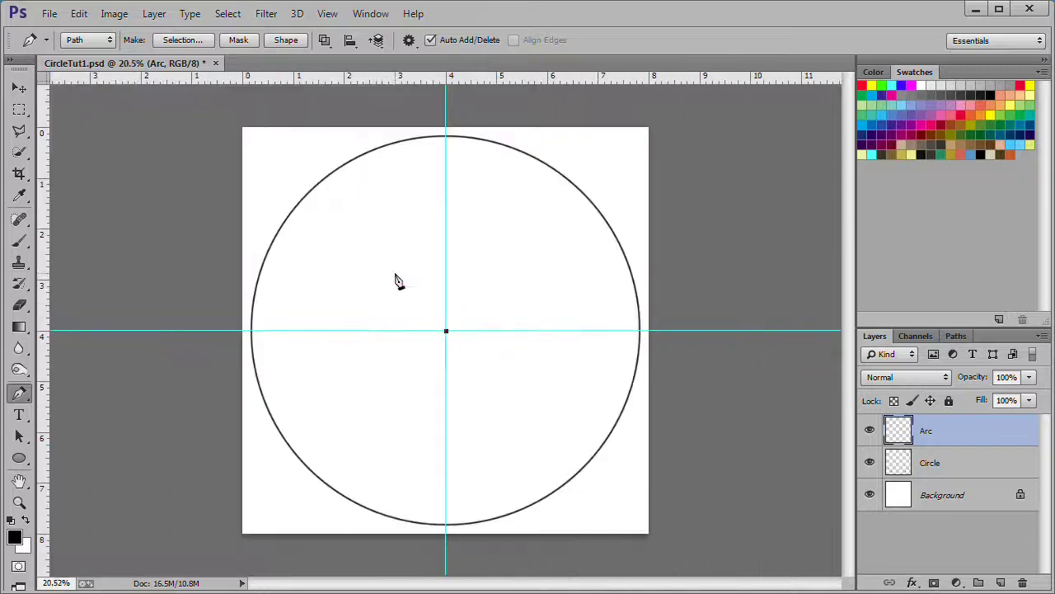
{"action": "scroll", "coordinate": [474, 99], "scroll_direction": "up", "scroll_amount": 3}
{"action": "scroll", "coordinate": [461, 93], "scroll_direction": "up", "scroll_amount": 3}
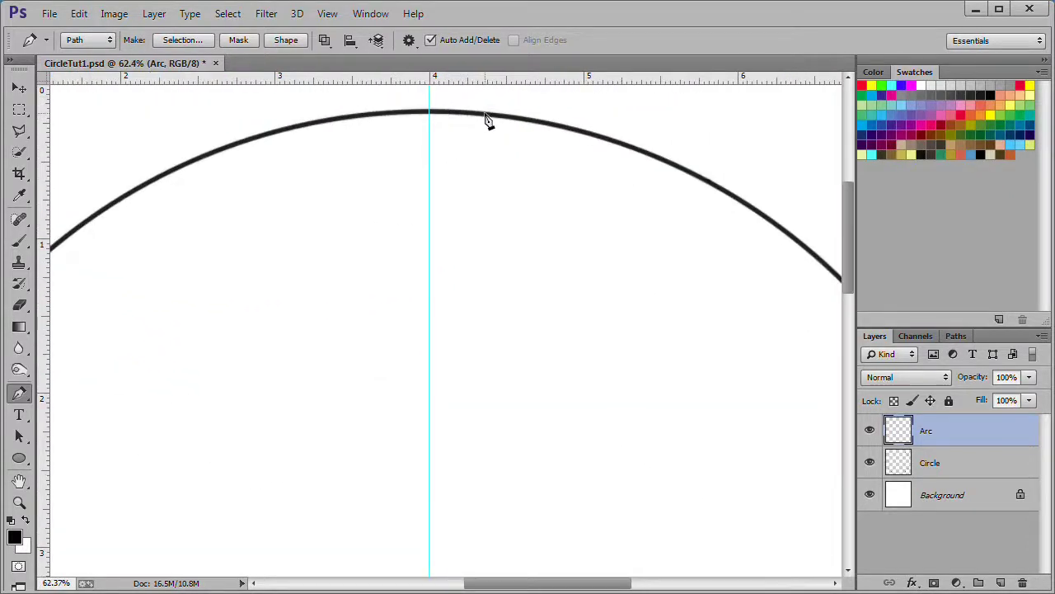
{"action": "left_click_drag", "start_coordinate": [483, 115], "coordinate": [430, 98]}
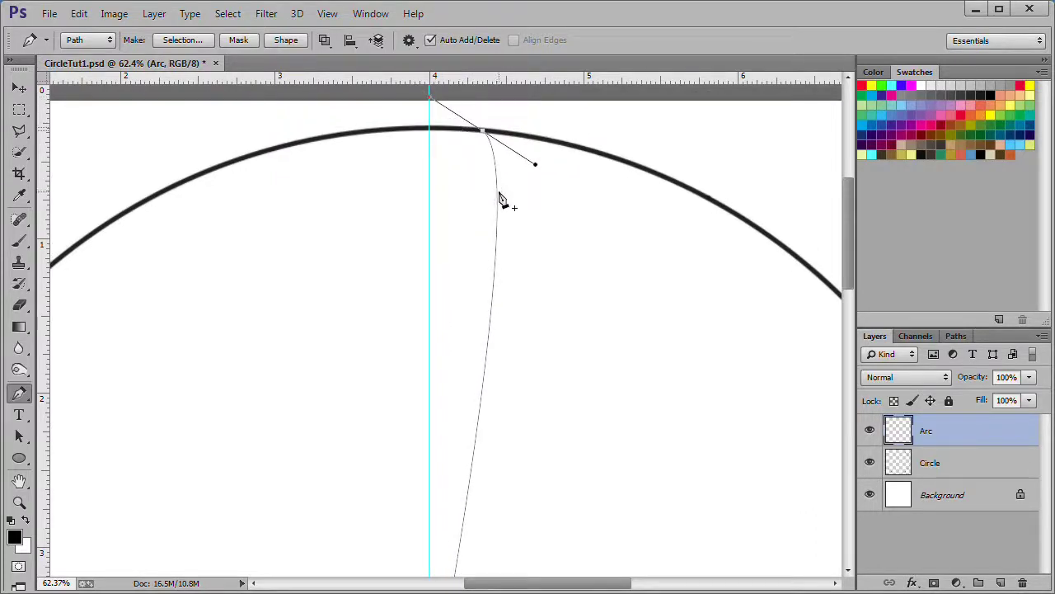
Stroke the arc path with the brush in black, then hide the path
{"action": "right_click", "coordinate": [501, 194]}
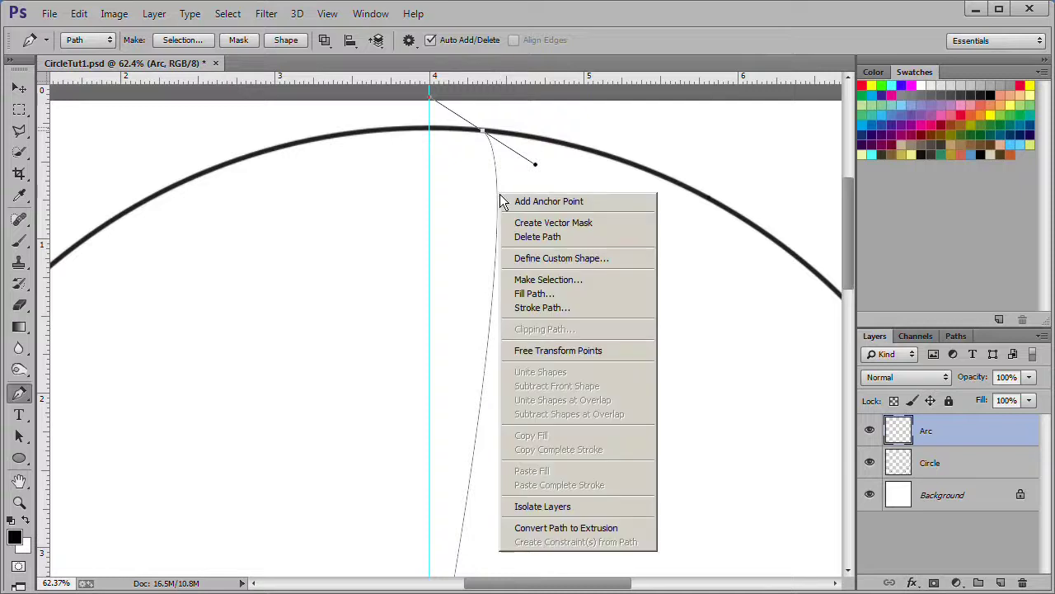
{"action": "left_click", "coordinate": [554, 310]}
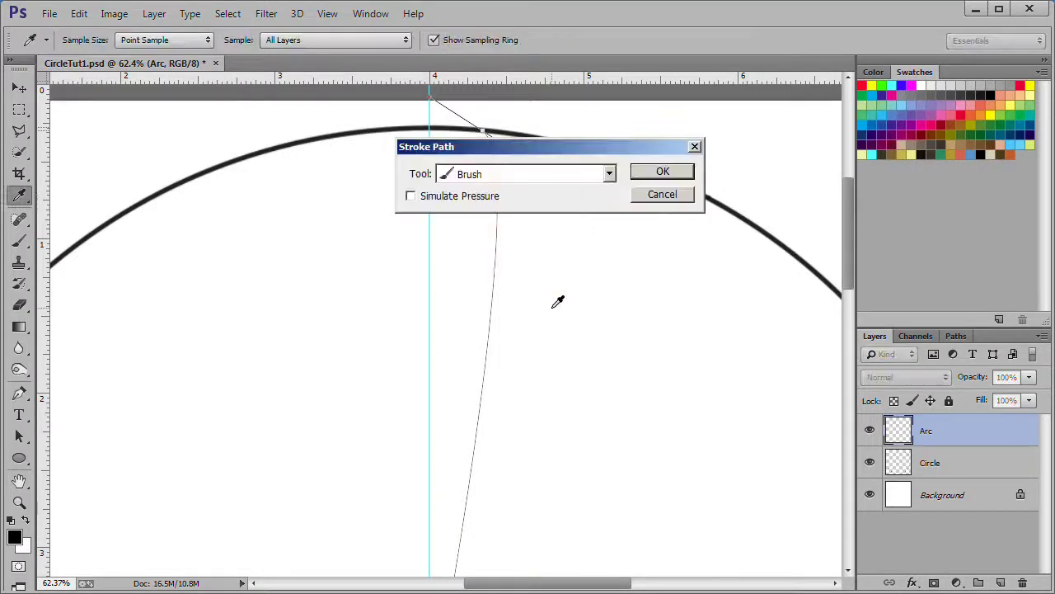
{"action": "left_click", "coordinate": [661, 172]}
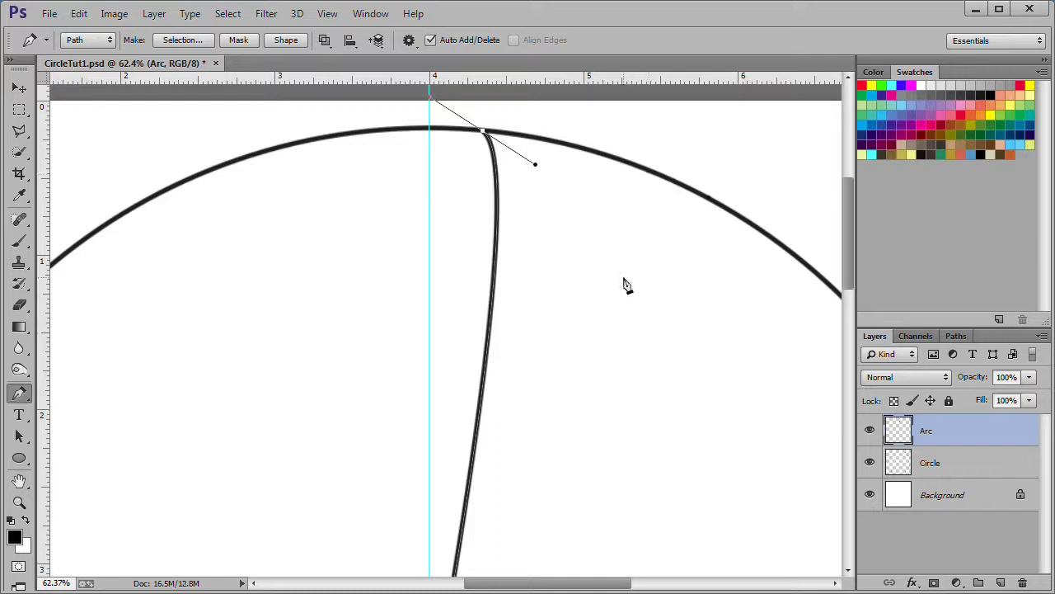
{"action": "key", "text": "Return"}
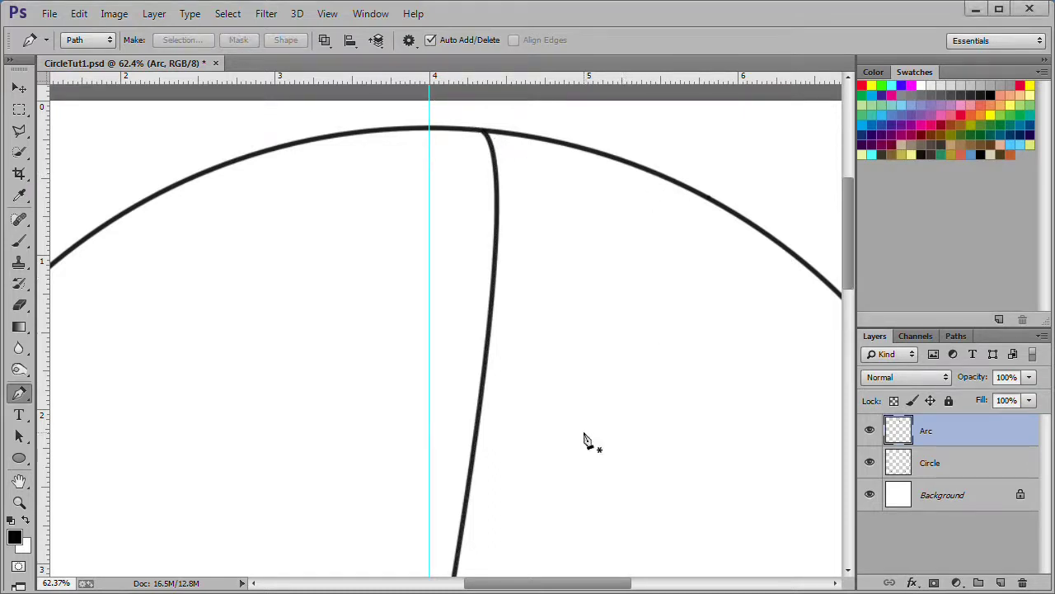
{"action": "key", "text": "space"}
{"action": "left_click_drag", "start_coordinate": [583, 431], "coordinate": [602, 140]}
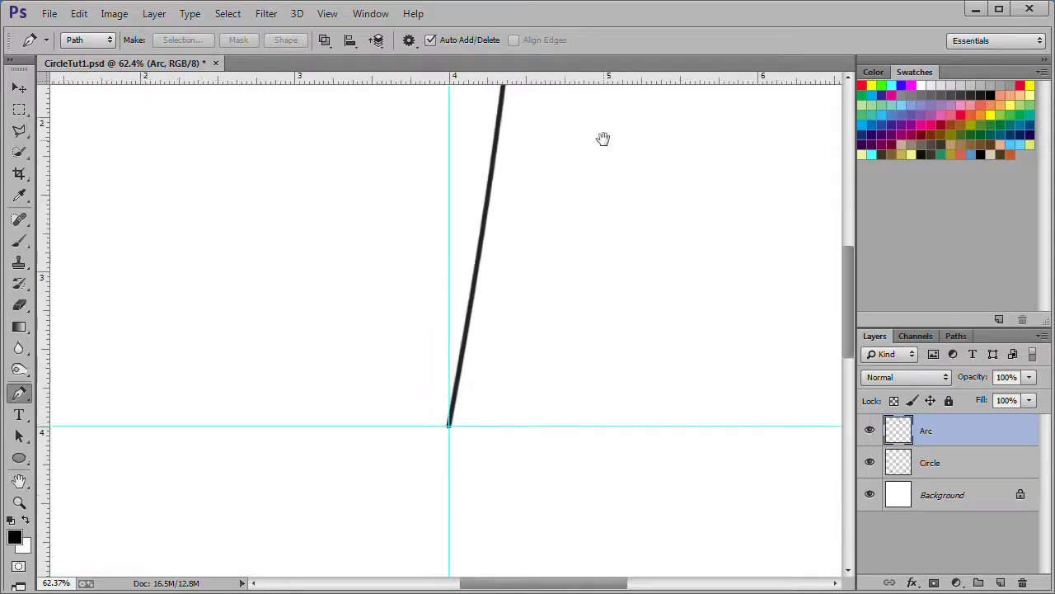
Select and delete the arc stroke's rounded tail below the horizontal centre guide, then deselect
{"action": "scroll", "coordinate": [454, 429], "scroll_direction": "up", "scroll_amount": 10}
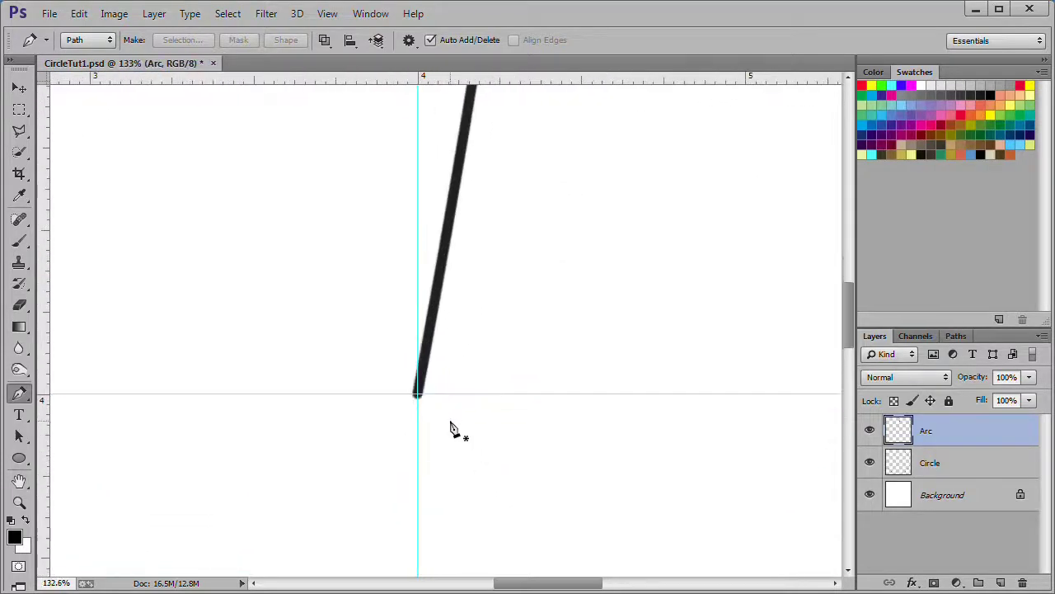
{"action": "scroll", "coordinate": [404, 392], "scroll_direction": "up", "scroll_amount": 5}
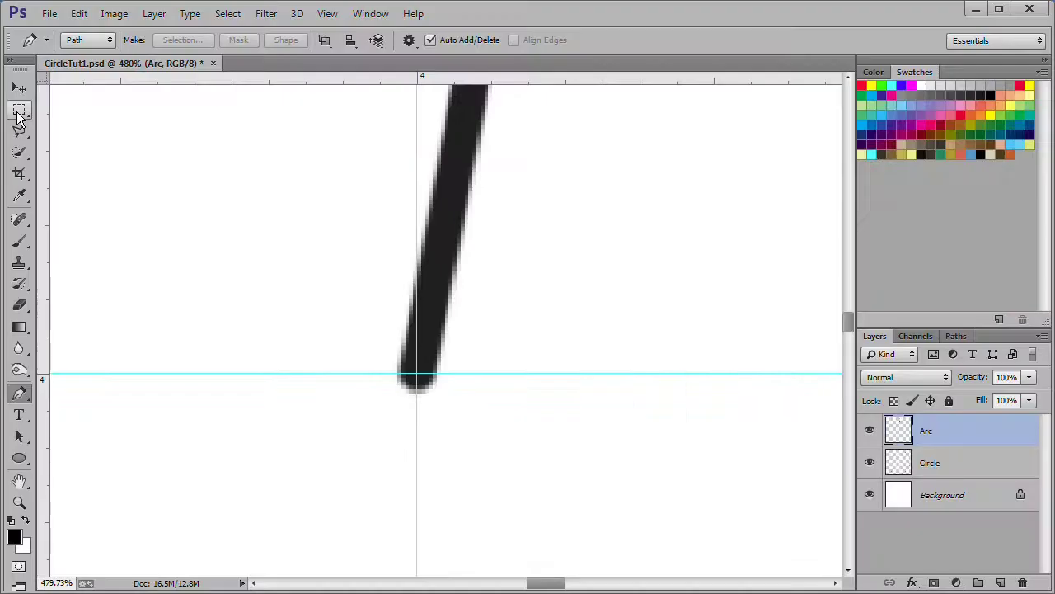
{"action": "key", "text": "m"}
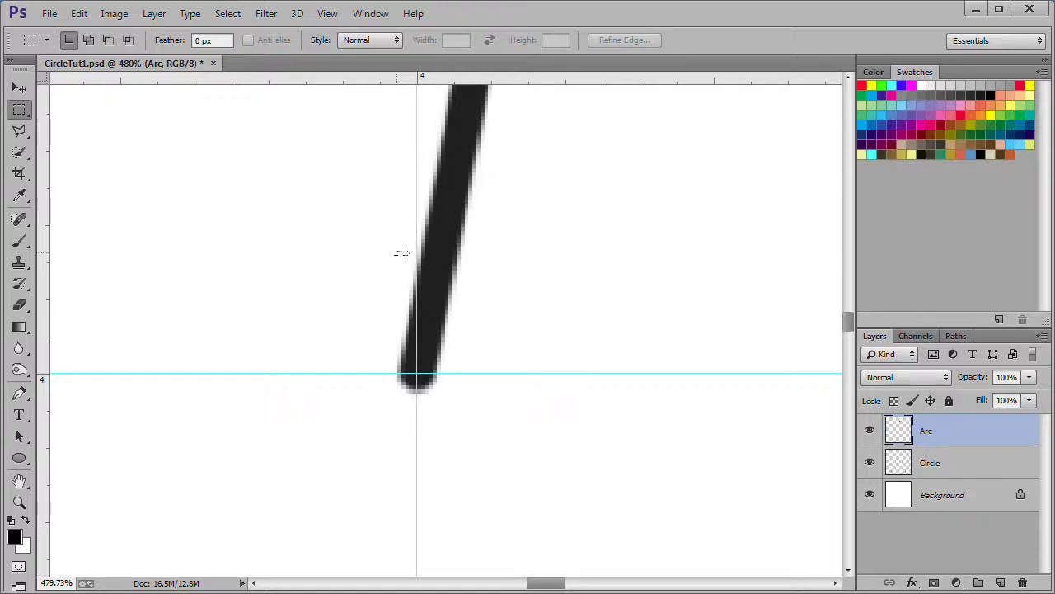
{"action": "mouse_move", "coordinate": [393, 251]}
{"action": "left_mouse_down"}
{"action": "mouse_move", "coordinate": [417, 286]}
{"action": "mouse_move", "coordinate": [416, 432]}
{"action": "left_mouse_up"}
{"action": "key", "text": "Delete"}
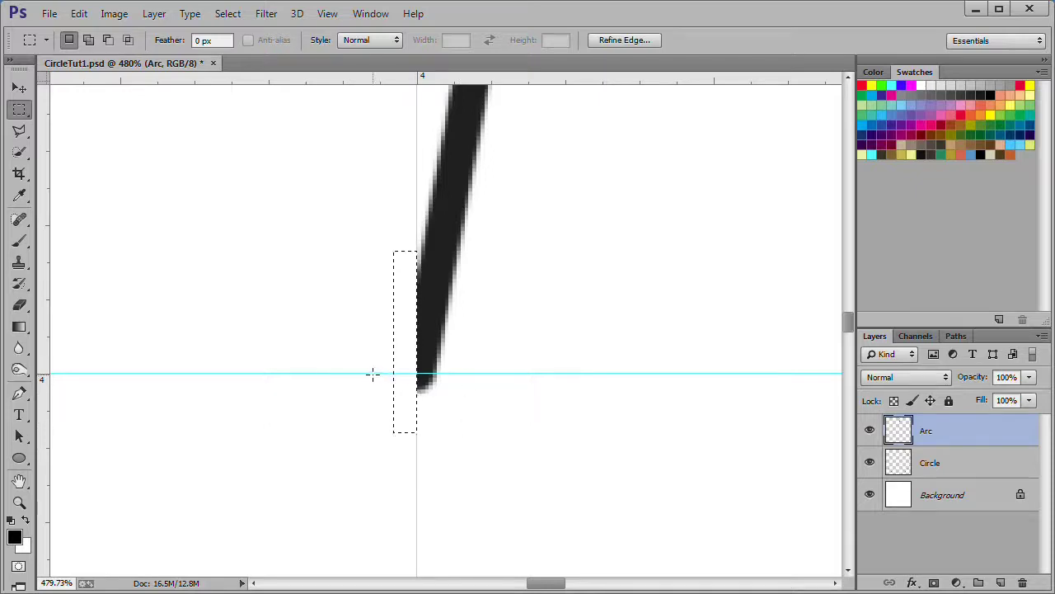
{"action": "mouse_move", "coordinate": [370, 374]}
{"action": "left_mouse_down"}
{"action": "mouse_move", "coordinate": [391, 404]}
{"action": "mouse_move", "coordinate": [476, 404]}
{"action": "left_mouse_up"}
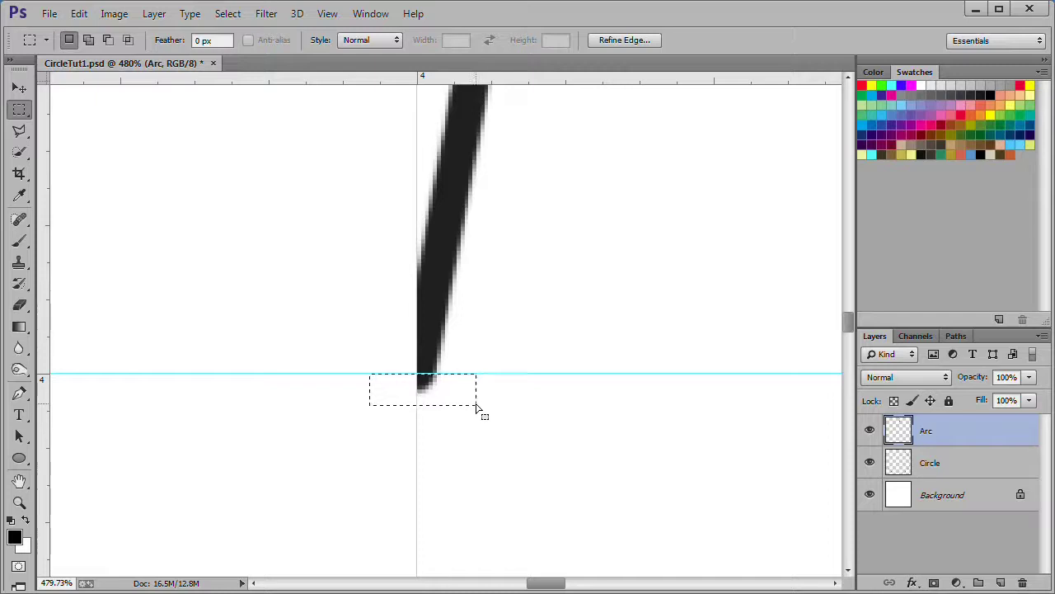
{"action": "key", "text": "Delete"}
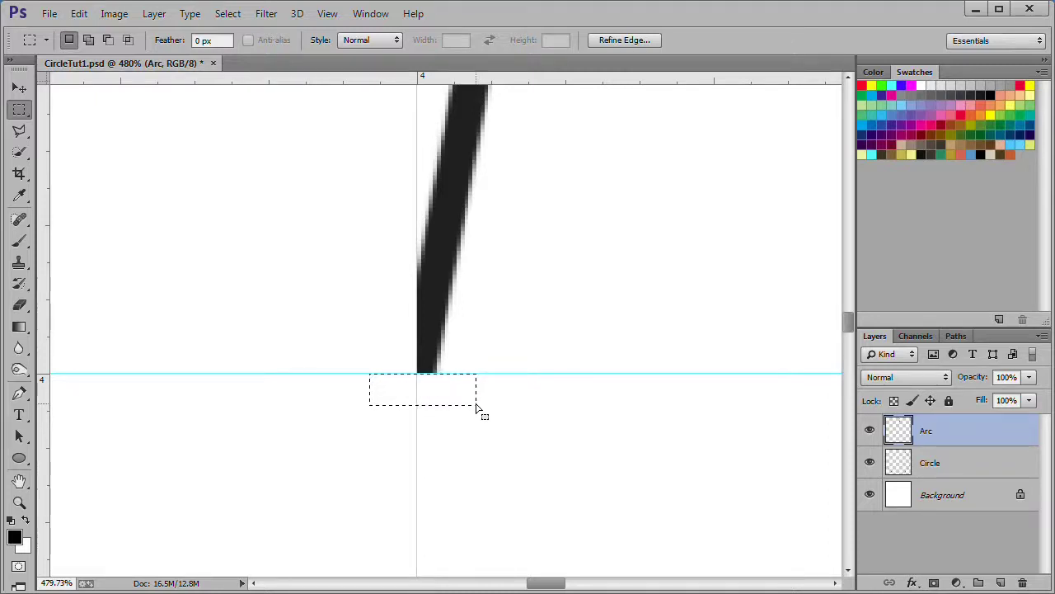
{"action": "key", "text": "ctrl+d"}
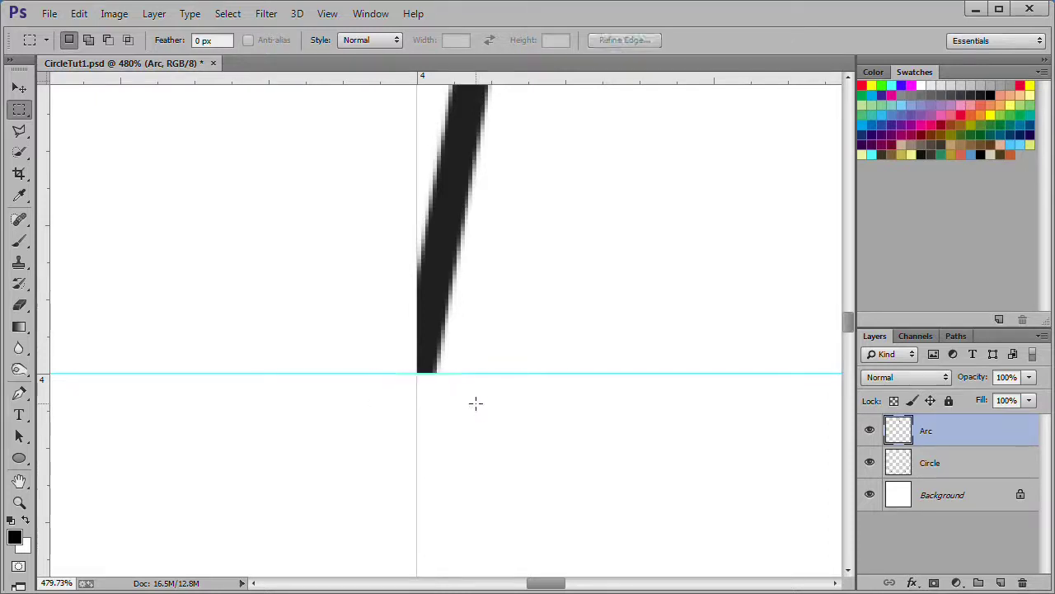
Fit the circle on screen and lower the Circle layer's Fill to 50%
{"action": "left_click", "coordinate": [19, 481]}
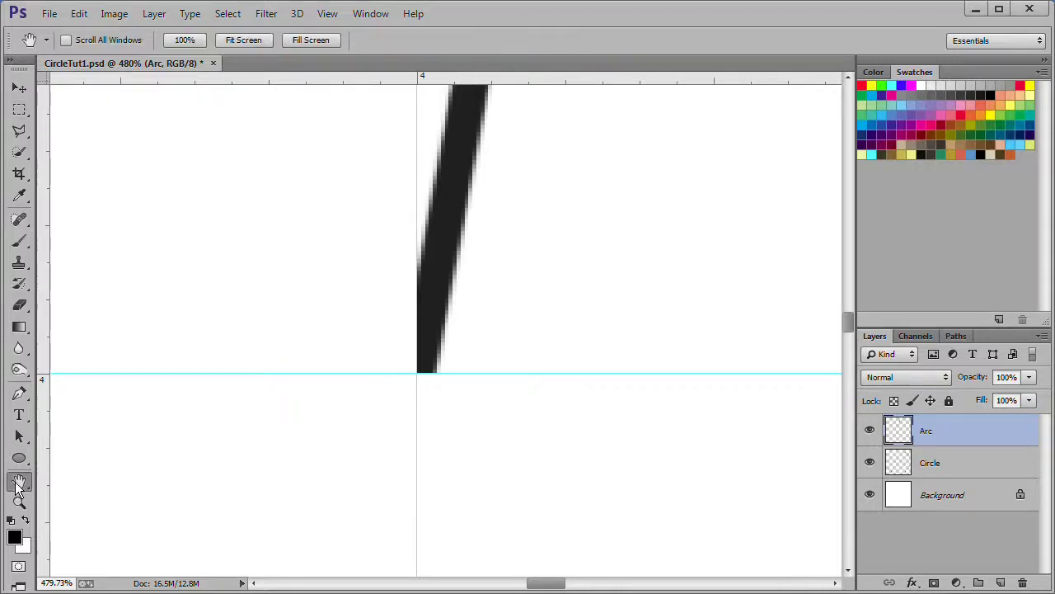
{"action": "double_click", "coordinate": [18, 485]}
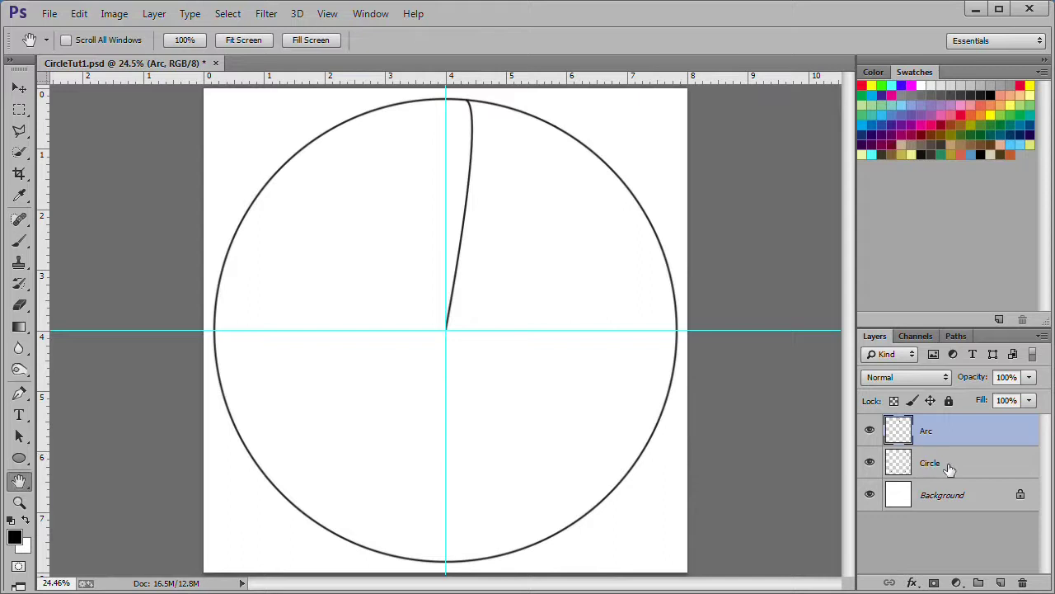
{"action": "left_click", "coordinate": [950, 469]}
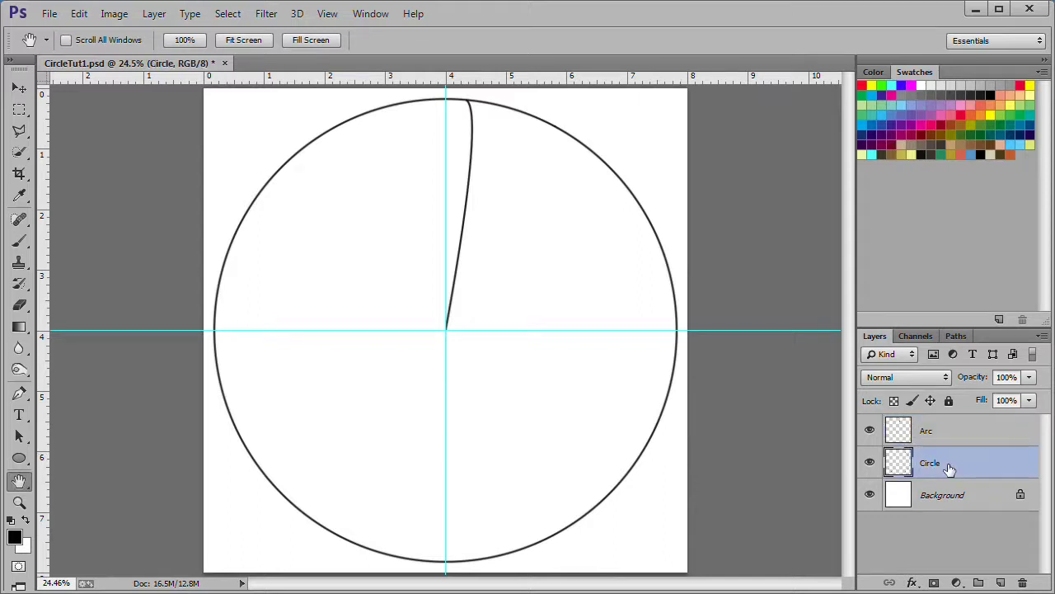
{"action": "left_click", "coordinate": [1029, 400]}
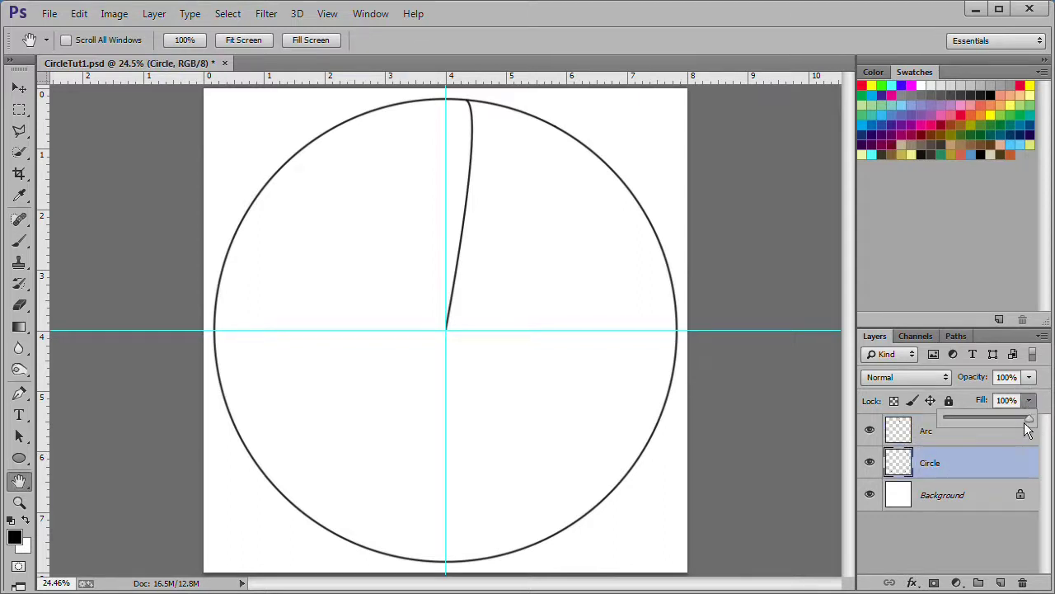
{"action": "left_click_drag", "start_coordinate": [1025, 420], "coordinate": [986, 417]}
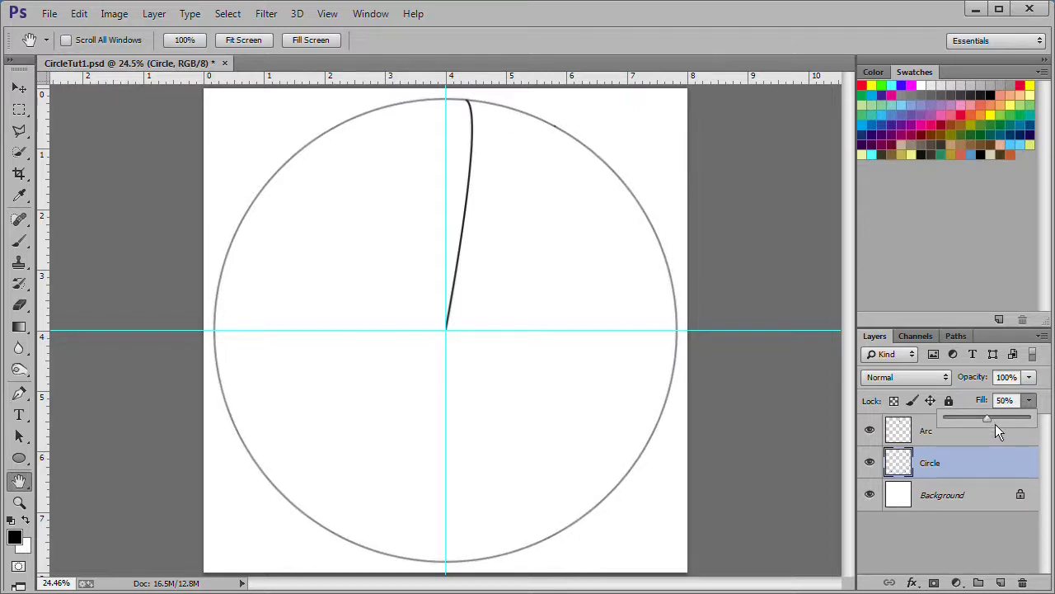
On the Arc layer, lasso and remove the arc tip poking past the grey ring, then deselect
{"action": "left_click", "coordinate": [926, 432]}
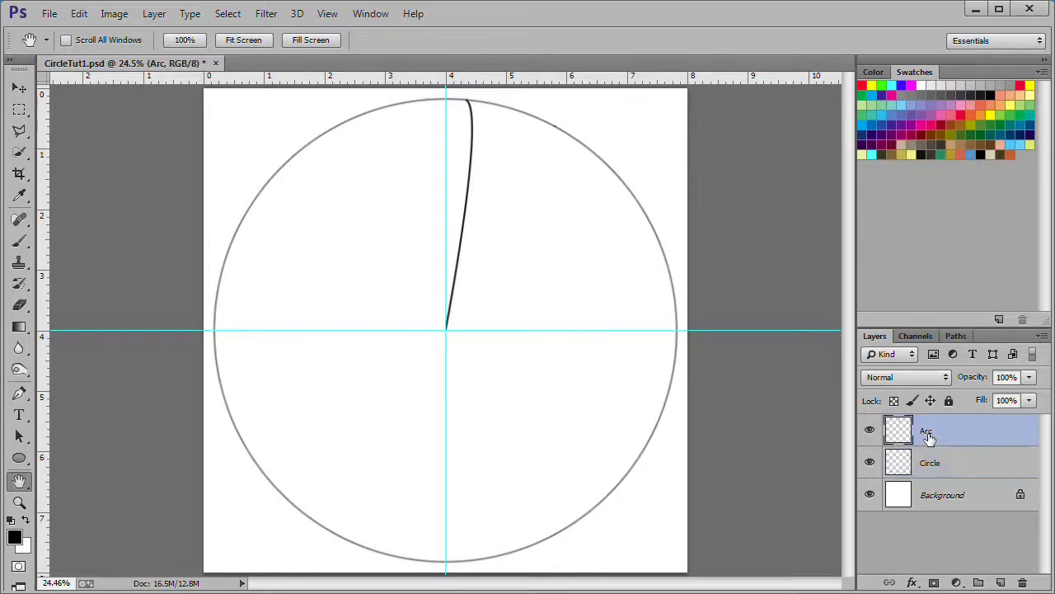
{"action": "scroll", "coordinate": [434, 129], "scroll_direction": "up", "scroll_amount": 3}
{"action": "scroll", "coordinate": [435, 127], "scroll_direction": "up", "scroll_amount": 3}
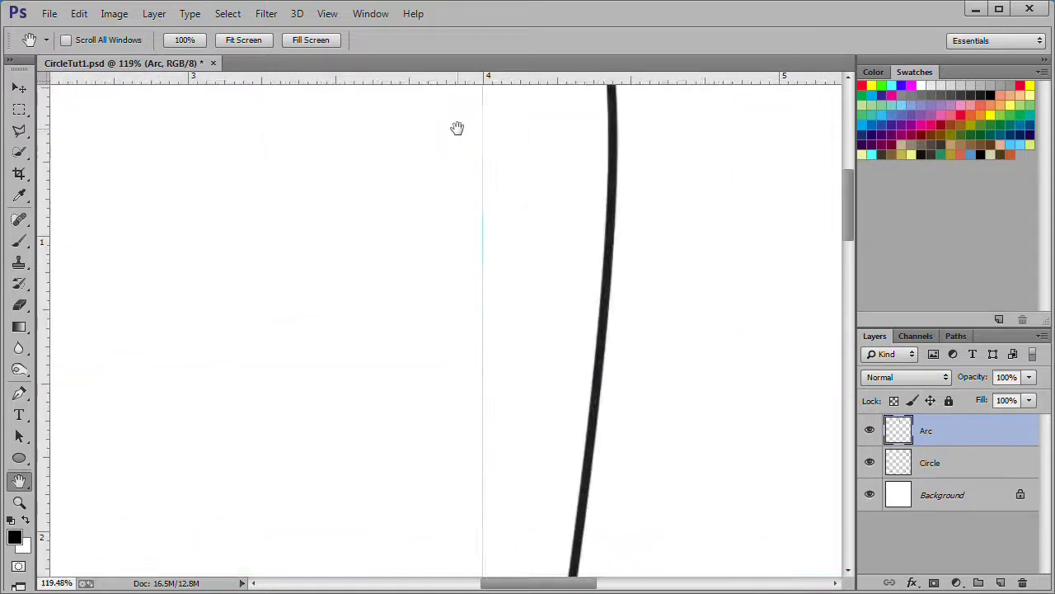
{"action": "left_click_drag", "start_coordinate": [447, 132], "coordinate": [278, 412]}
{"action": "scroll", "coordinate": [452, 322], "scroll_direction": "up", "scroll_amount": 3}
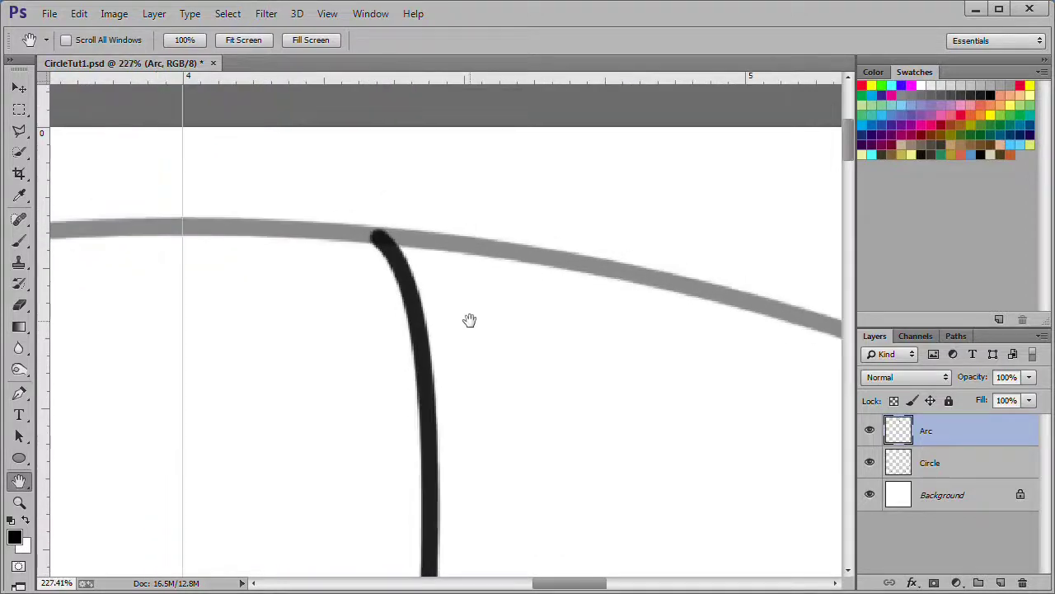
{"action": "left_click", "coordinate": [19, 132]}
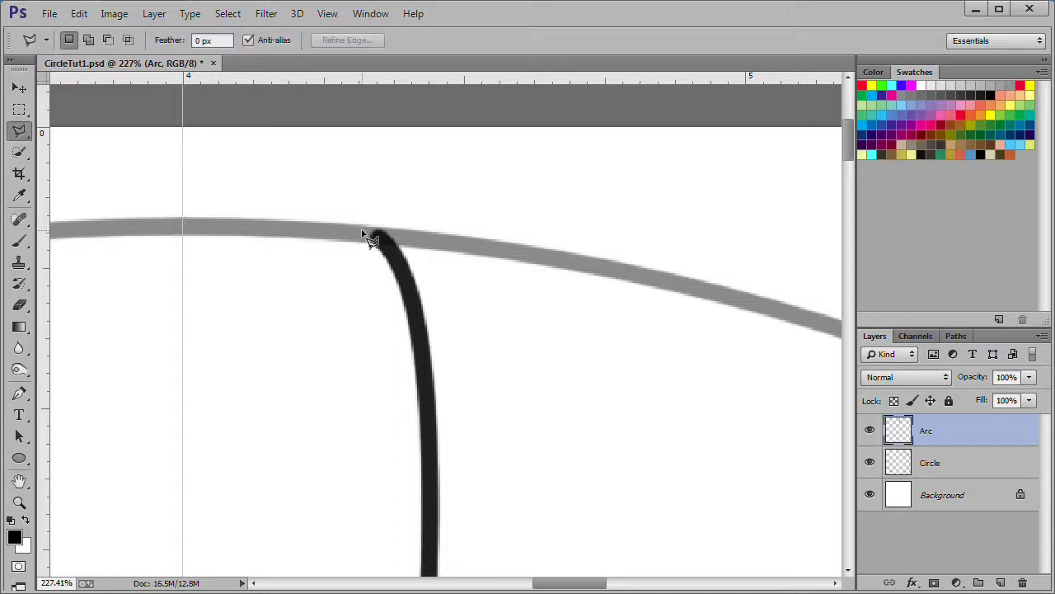
{"action": "left_click", "coordinate": [359, 238]}
{"action": "left_click", "coordinate": [407, 234]}
{"action": "left_click", "coordinate": [403, 224]}
{"action": "left_click", "coordinate": [367, 248]}
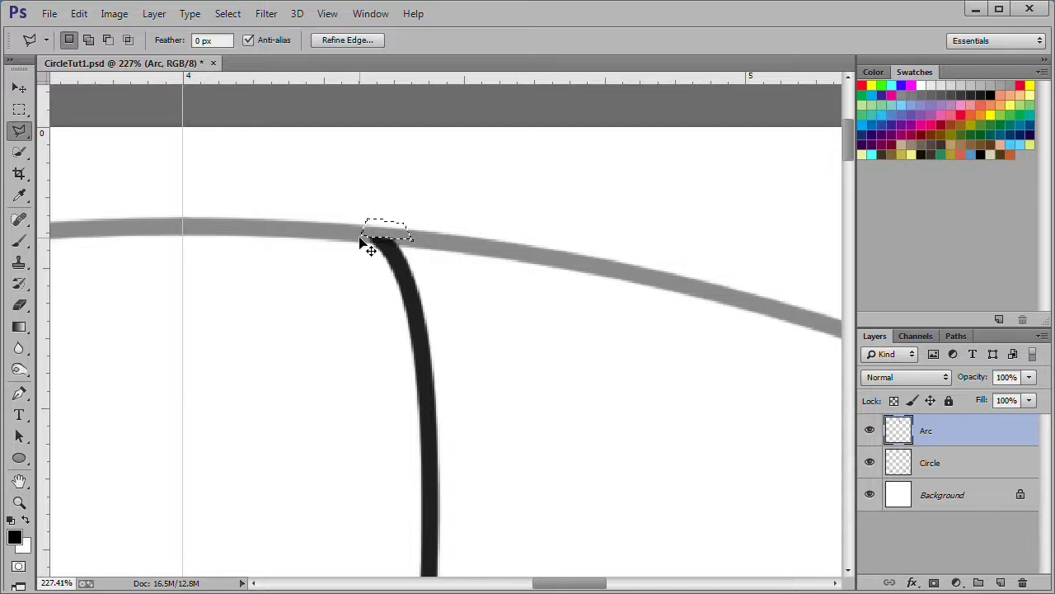
{"action": "key", "text": "ctrl+d"}
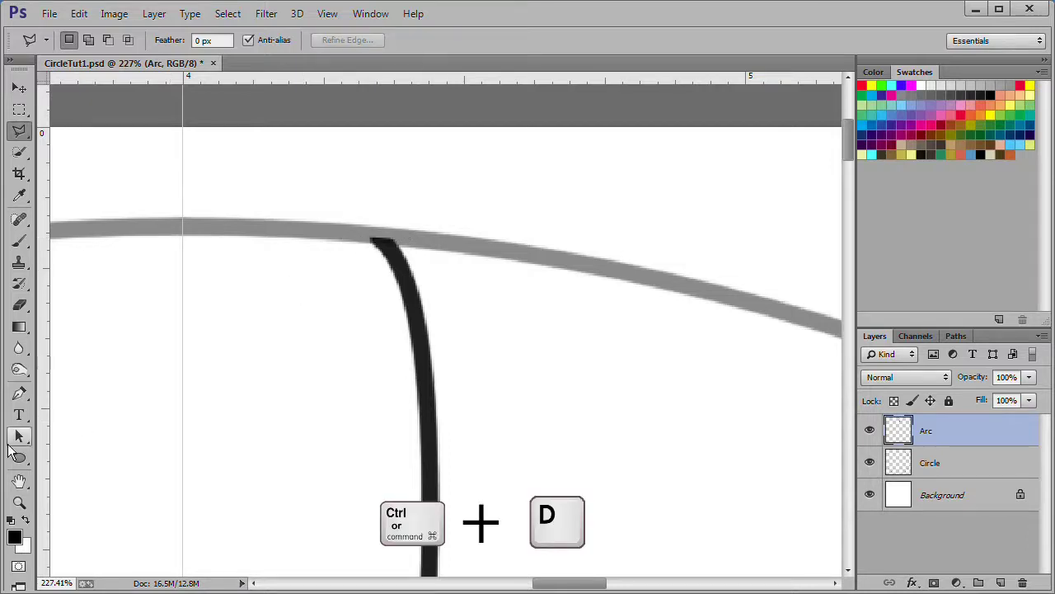
{"action": "double_click", "coordinate": [20, 482]}
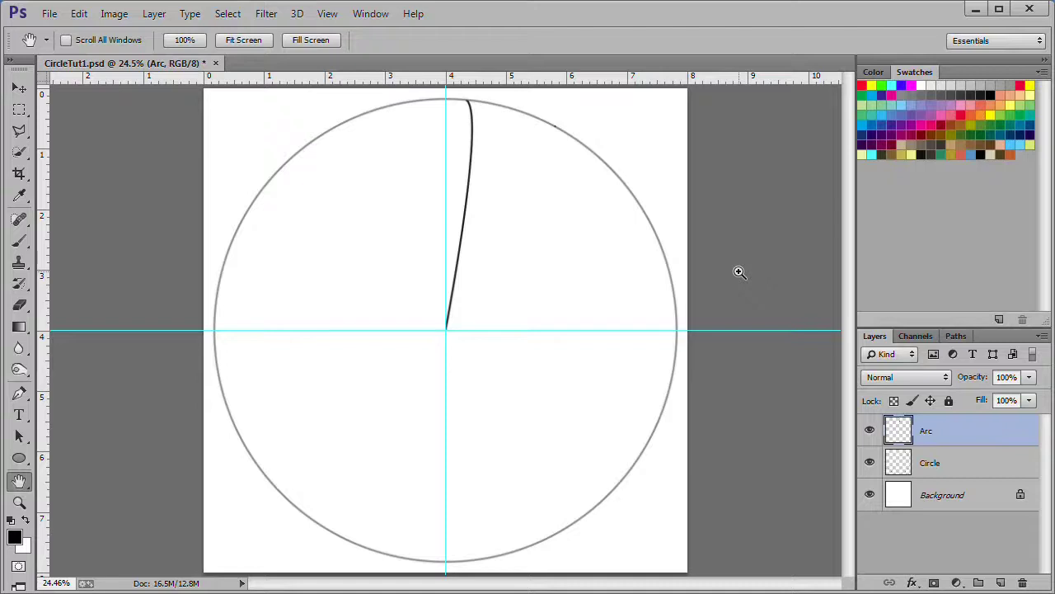
Transform the arc around a bottom-left reference point with a 15° rotation angle
{"action": "key", "text": "ctrl+t"}
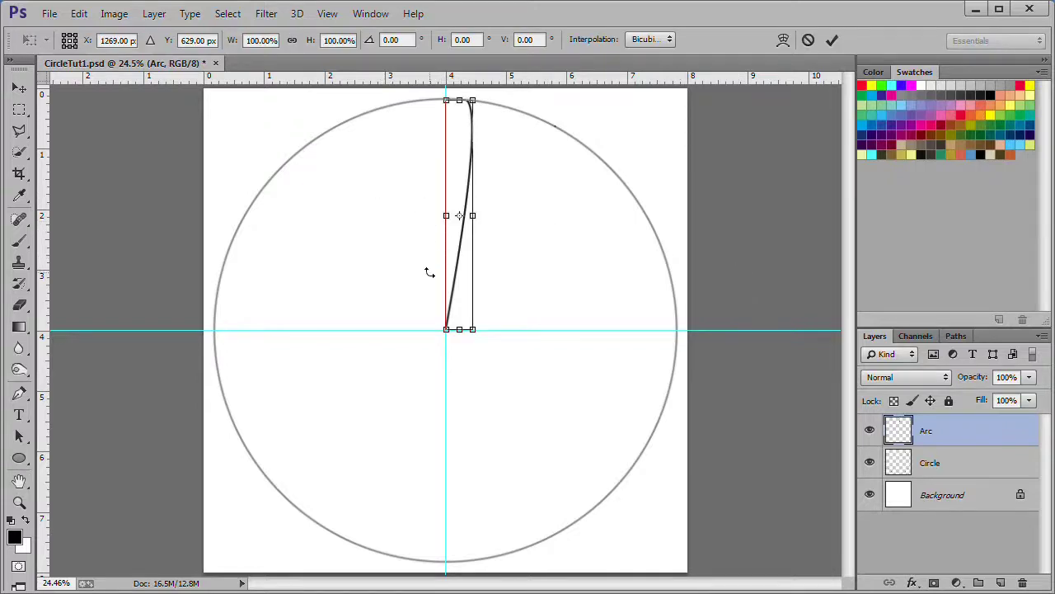
{"action": "scroll", "coordinate": [454, 333], "scroll_direction": "up", "scroll_amount": 6}
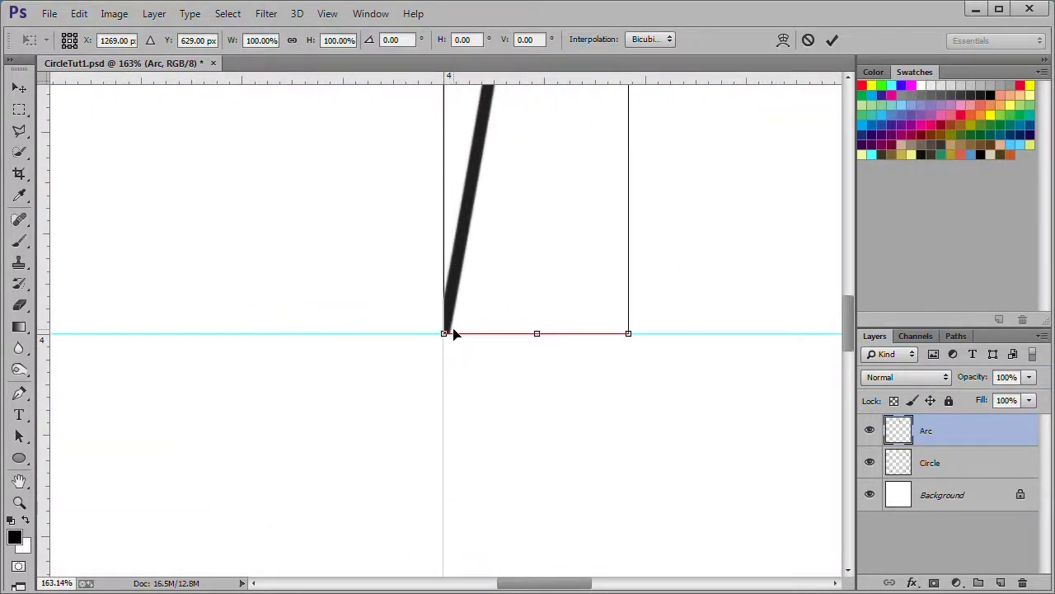
{"action": "scroll", "coordinate": [519, 268], "scroll_direction": "down", "scroll_amount": 4}
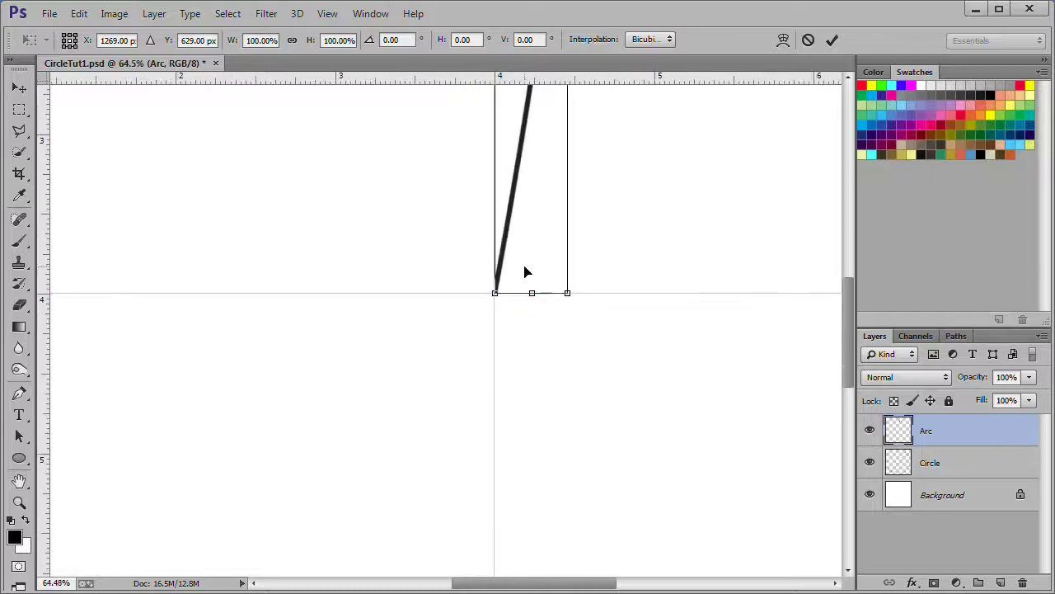
{"action": "scroll", "coordinate": [526, 271], "scroll_direction": "down", "scroll_amount": 3}
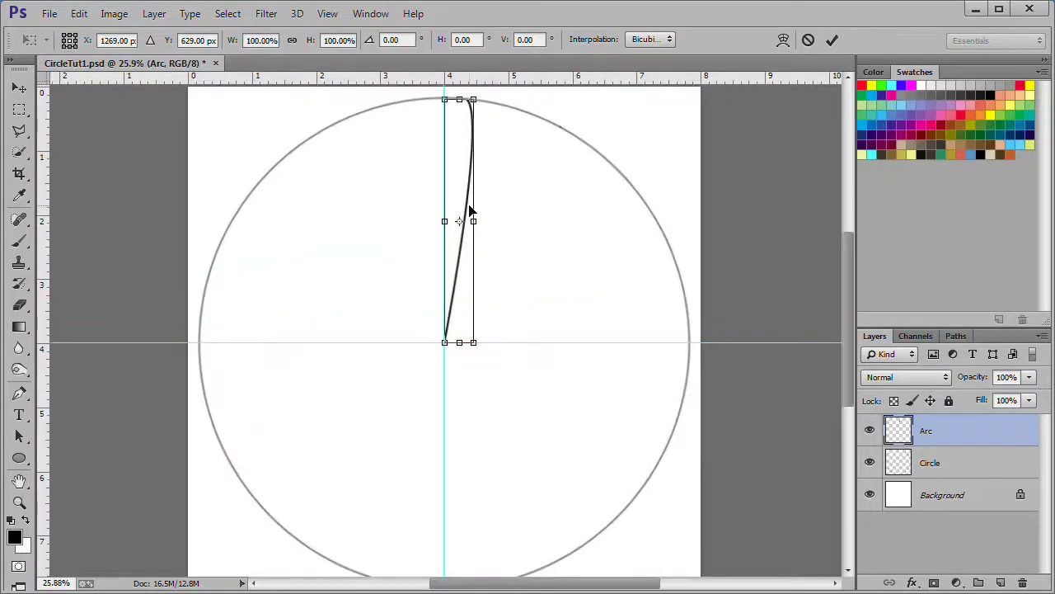
{"action": "scroll", "coordinate": [471, 210], "scroll_direction": "up", "scroll_amount": 1}
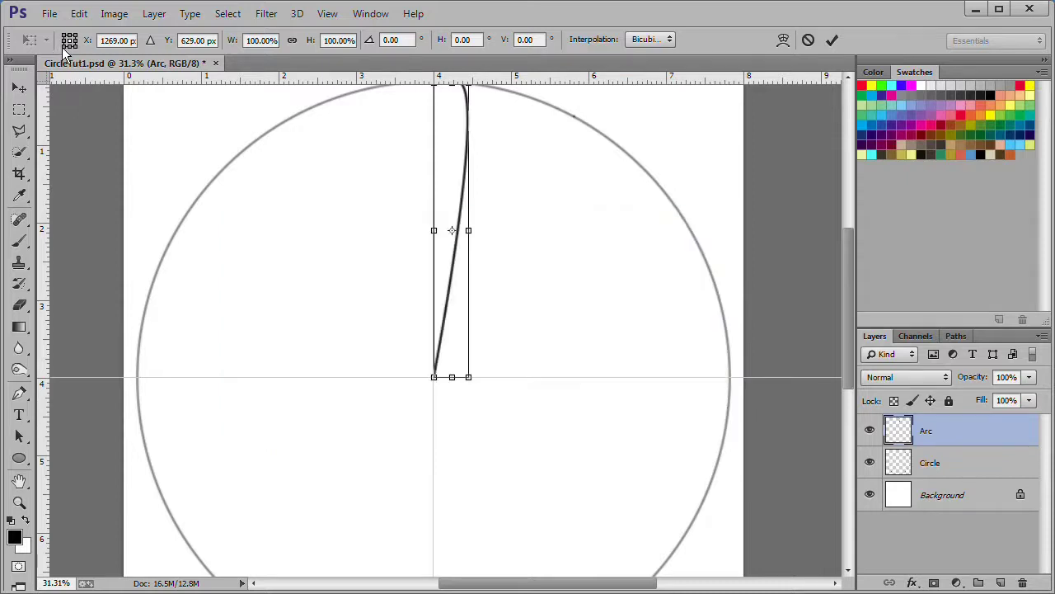
{"action": "left_click", "coordinate": [64, 45]}
{"action": "left_click", "coordinate": [401, 39]}
{"action": "type", "text": "15"}
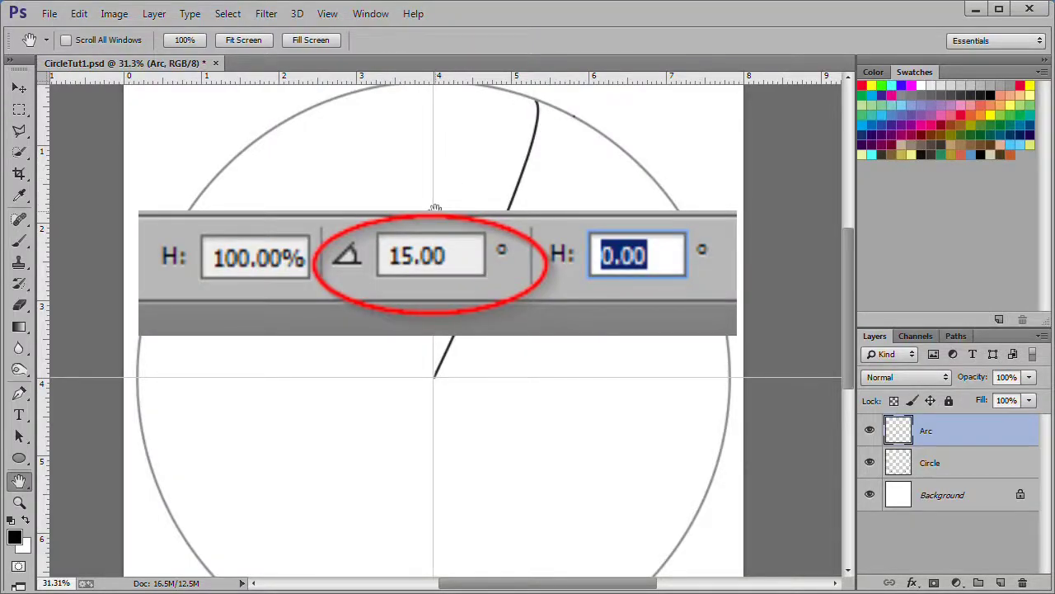
Repeat the 15° rotated copy until the layers reach Arc copy 23
{"action": "key", "text": "ctrl+alt+shift+t"}
{"action": "key", "text": "ctrl+alt+shift+t"}
{"action": "key", "text": "ctrl+alt+shift+t"}
{"action": "key", "text": "ctrl+alt+shift+t"}
{"action": "key", "text": "ctrl+alt+shift+t"}
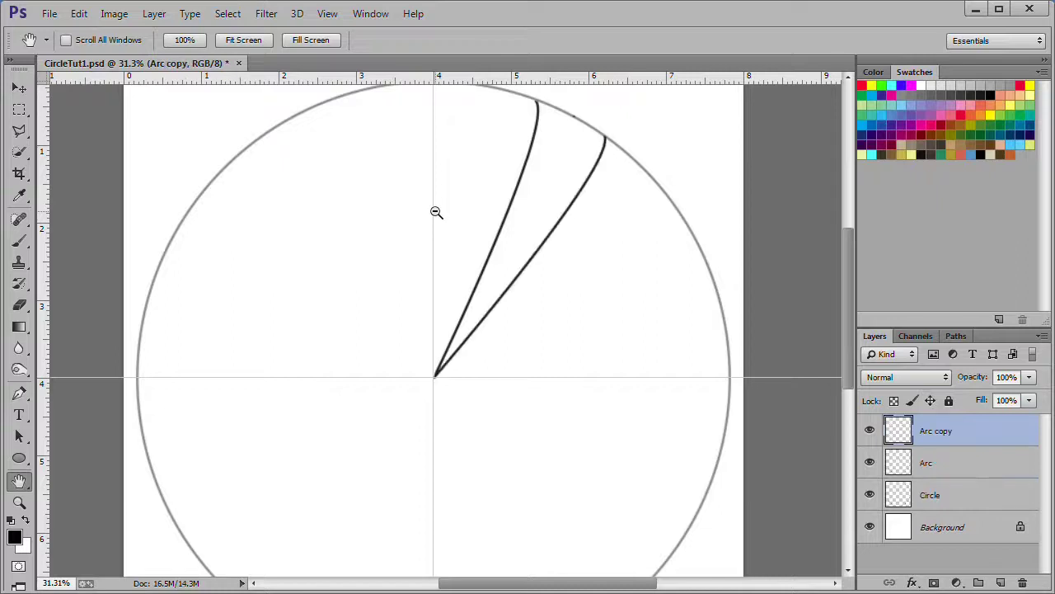
{"action": "key", "text": "ctrl+alt+shift+t"}
{"action": "key", "text": "ctrl+alt+shift+t"}
{"action": "key", "text": "ctrl+alt+shift+t"}
{"action": "key", "text": "ctrl+alt+shift+t"}
{"action": "key", "text": "ctrl+alt+shift+t"}
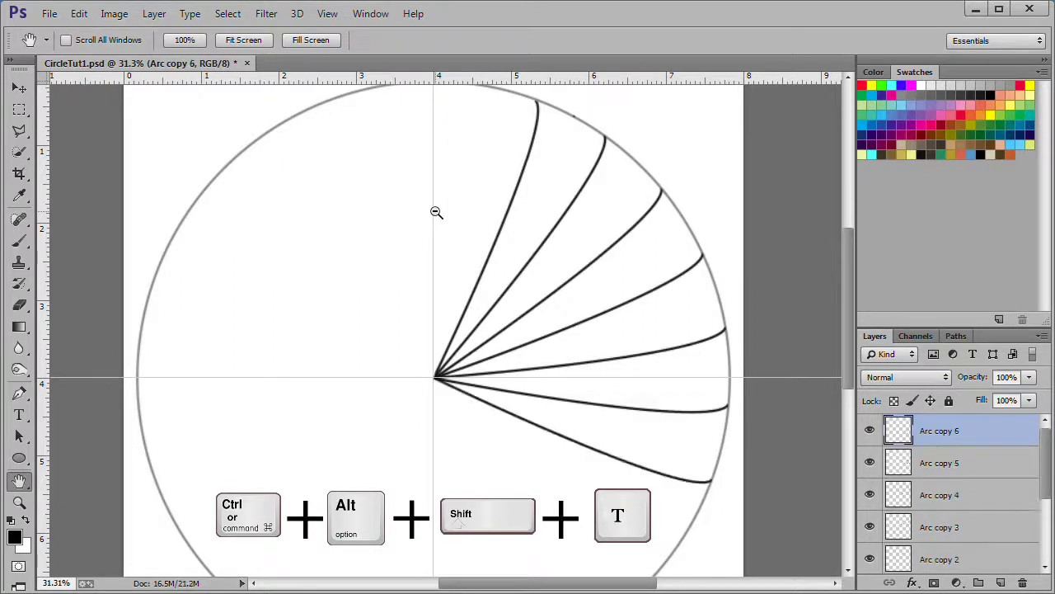
{"action": "key", "text": "ctrl+alt+shift+t"}
{"action": "key", "text": "ctrl+alt+shift+t"}
{"action": "key", "text": "ctrl+alt+shift+t"}
{"action": "key", "text": "ctrl+alt+shift+t"}
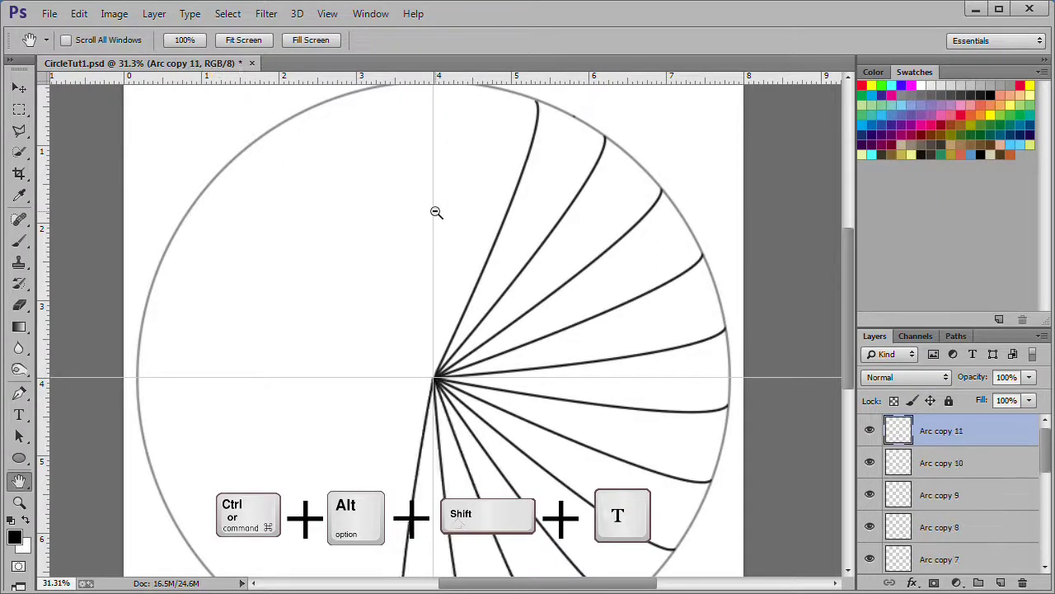
{"action": "key", "text": "ctrl+alt+shift+t"}
{"action": "key", "text": "ctrl+alt+shift+t"}
{"action": "key", "text": "ctrl+alt+shift+t"}
{"action": "key", "text": "ctrl+alt+shift+t"}
{"action": "key", "text": "ctrl+alt+shift+t"}
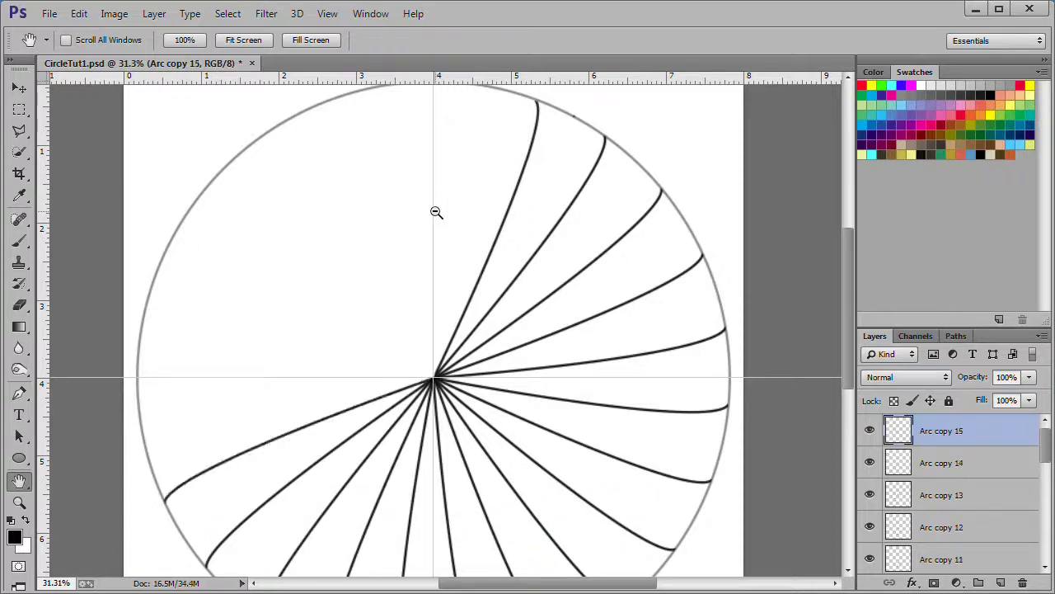
{"action": "key", "text": "ctrl+alt+shift+t"}
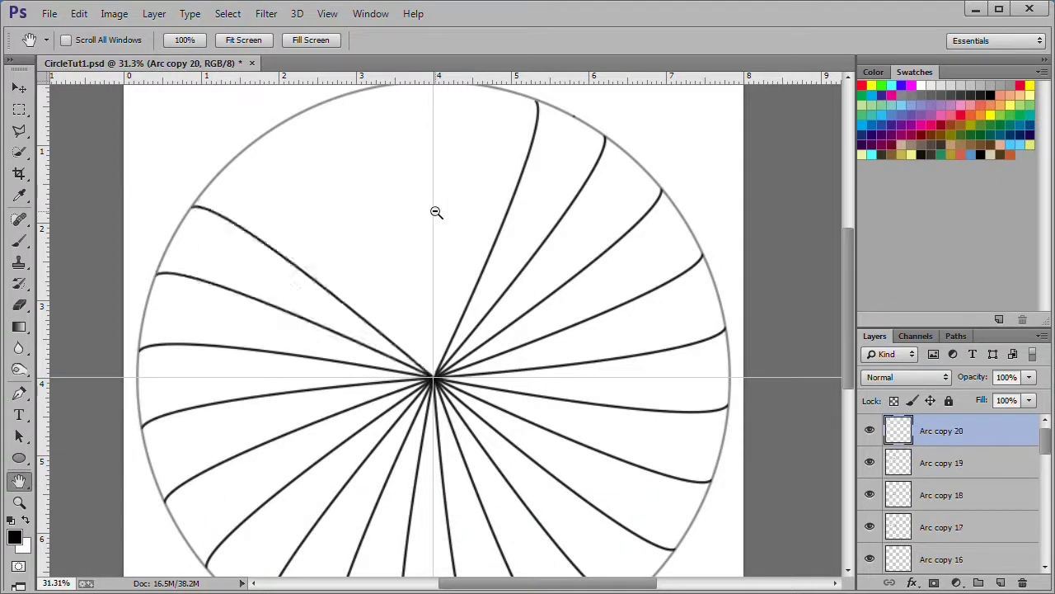
{"action": "key", "text": "ctrl+alt+shift+t"}
{"action": "key", "text": "ctrl+alt+shift+t"}
{"action": "key", "text": "ctrl+alt+shift+t"}
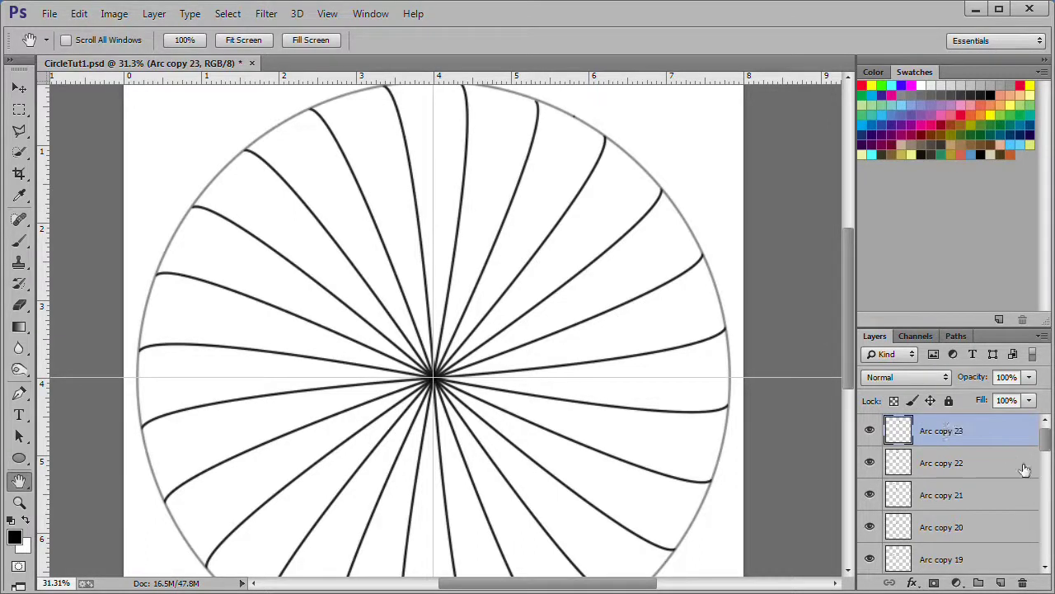
Select every arc layer from the top copy down to Arc and open their context menu
{"action": "left_click", "coordinate": [1045, 567]}
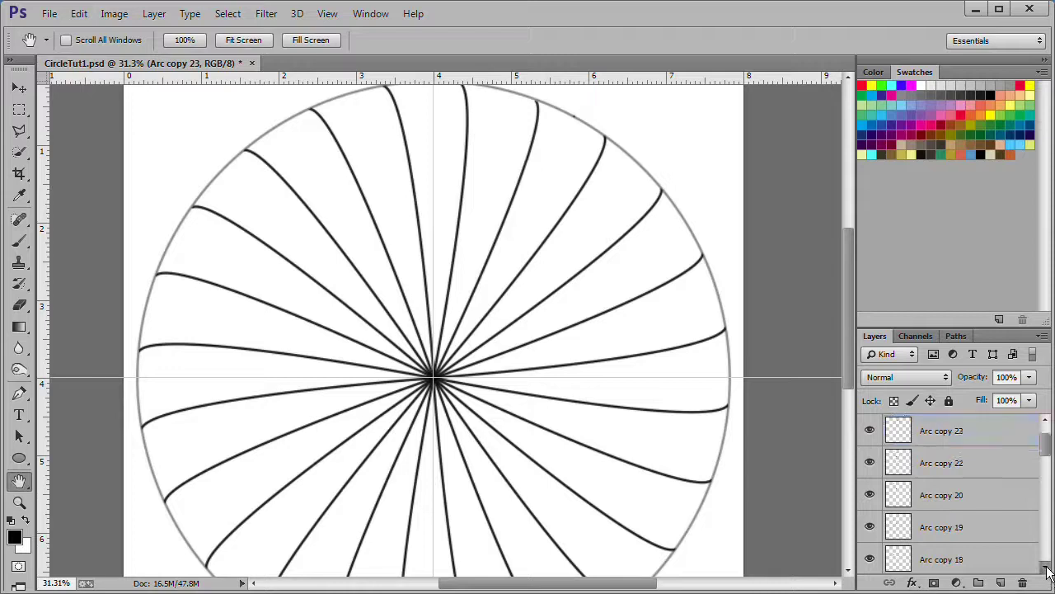
{"action": "left_click", "coordinate": [1046, 567]}
{"action": "left_click", "coordinate": [1046, 568]}
{"action": "left_click", "coordinate": [1045, 567]}
{"action": "left_click", "coordinate": [1045, 567]}
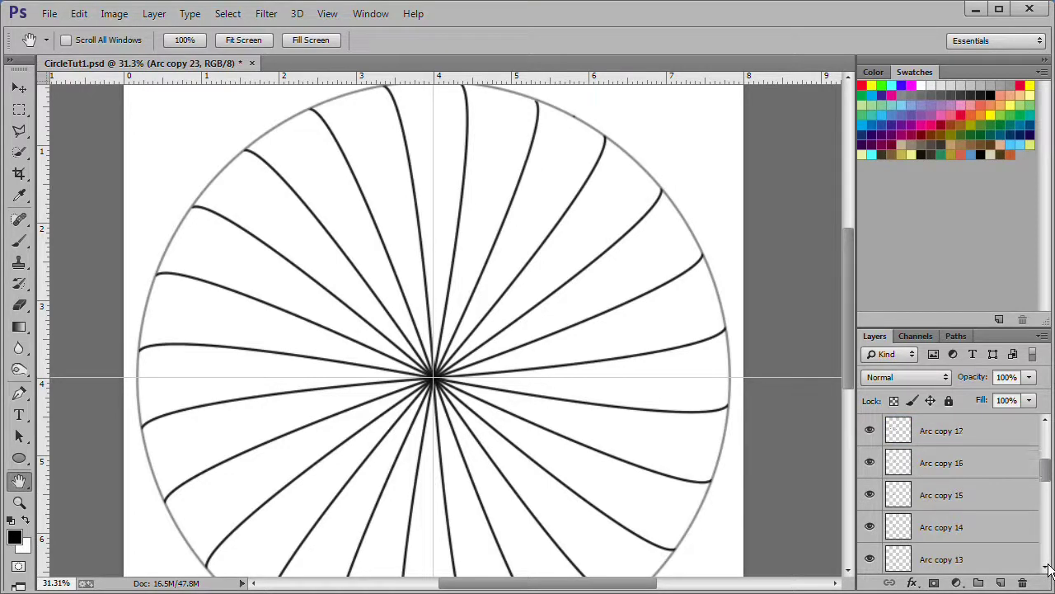
{"action": "left_click", "coordinate": [1046, 567]}
{"action": "left_click", "coordinate": [1045, 567]}
{"action": "left_click", "coordinate": [1046, 567]}
{"action": "left_click", "coordinate": [1046, 567]}
{"action": "left_click", "coordinate": [1046, 567]}
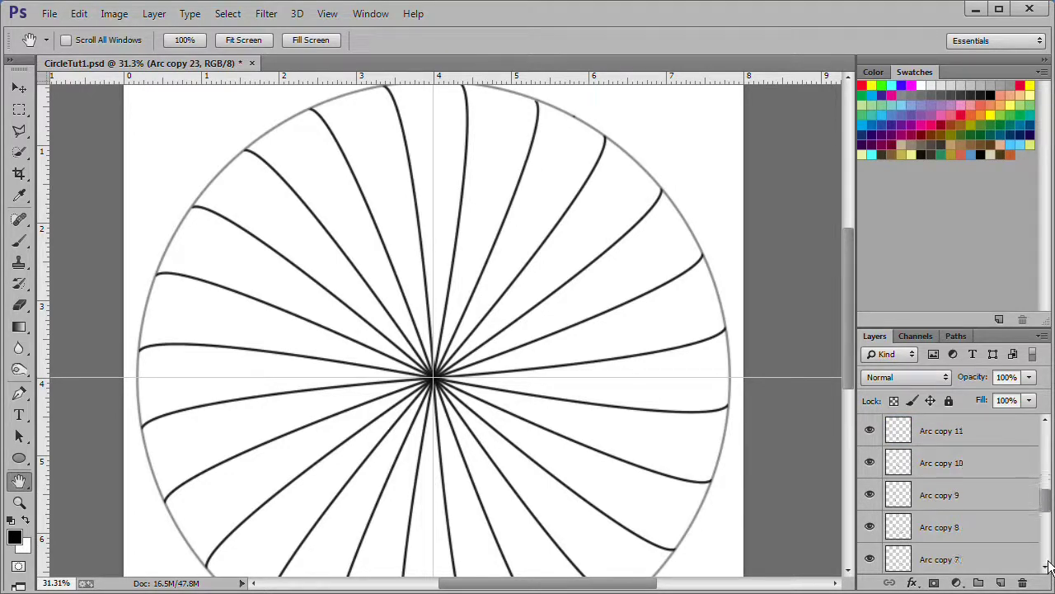
{"action": "left_click", "coordinate": [1046, 567]}
{"action": "left_click", "coordinate": [1046, 567]}
{"action": "left_click", "coordinate": [1045, 567]}
{"action": "left_click", "coordinate": [1045, 568]}
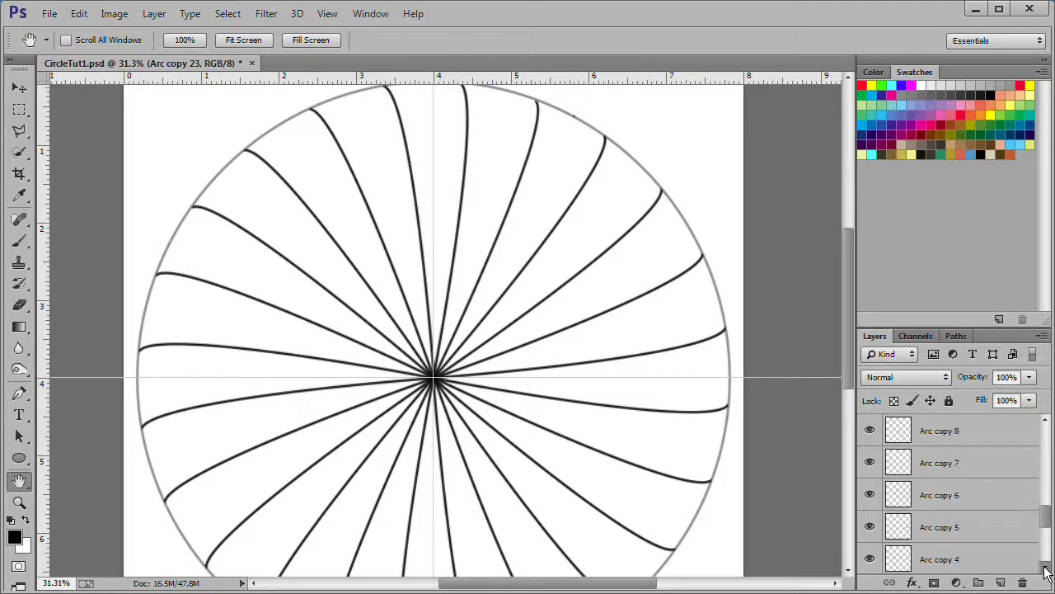
{"action": "left_click", "coordinate": [1045, 567]}
{"action": "left_click", "coordinate": [1046, 567]}
{"action": "left_click", "coordinate": [1045, 567]}
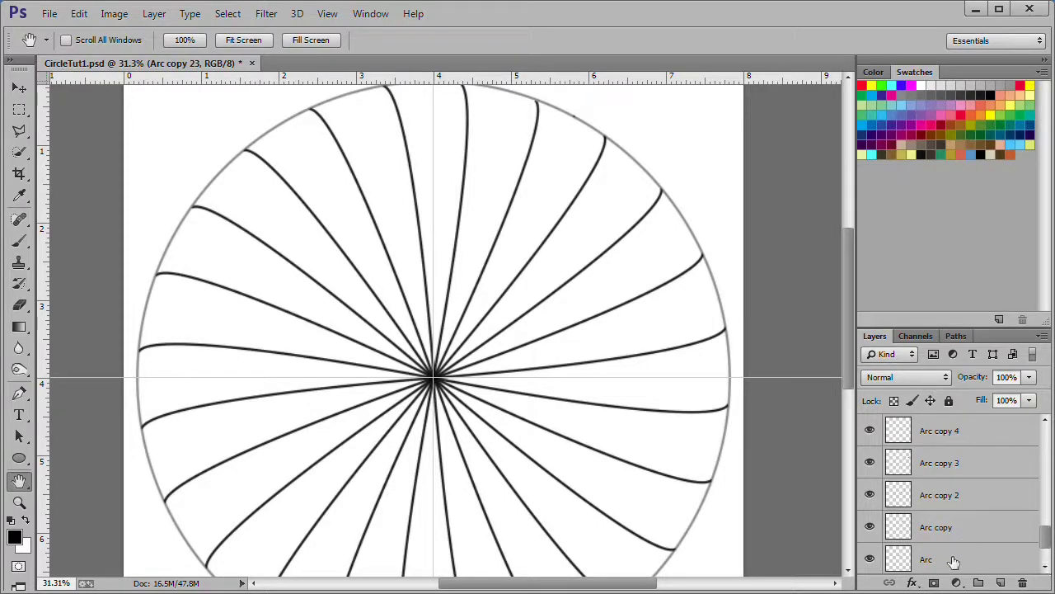
{"action": "left_click", "coordinate": [960, 563], "text": "shift"}
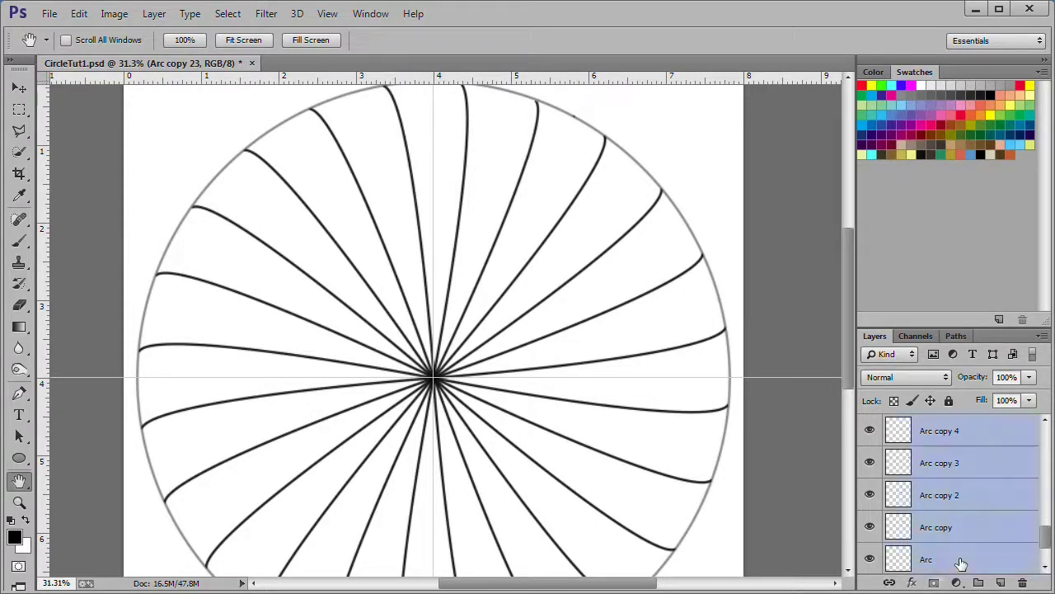
{"action": "right_click", "coordinate": [960, 501]}
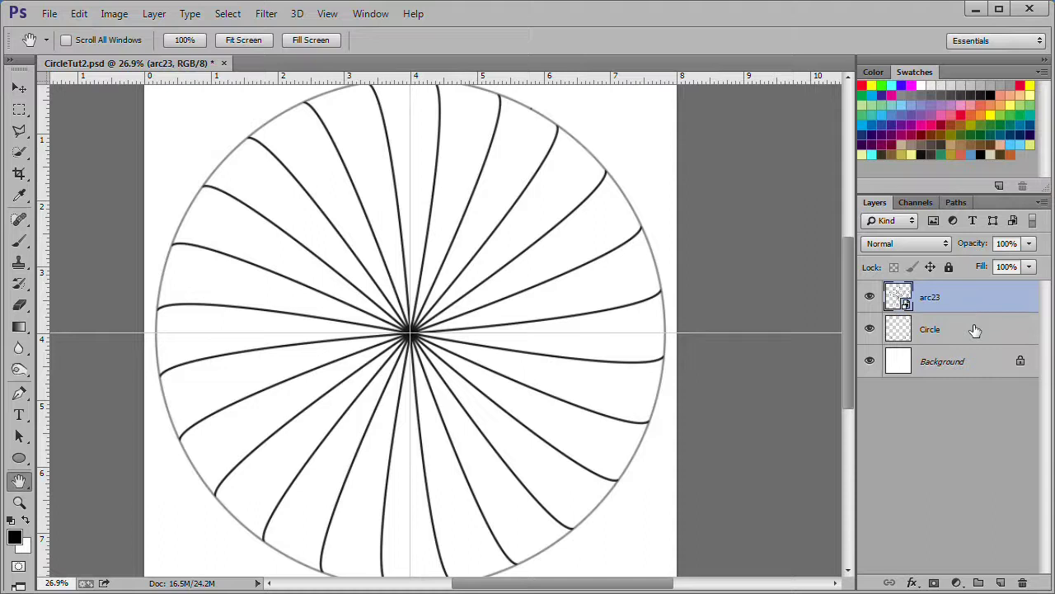
Drop the arc23 layer to 50% opacity and add a new empty layer above it
{"action": "left_click", "coordinate": [970, 329]}
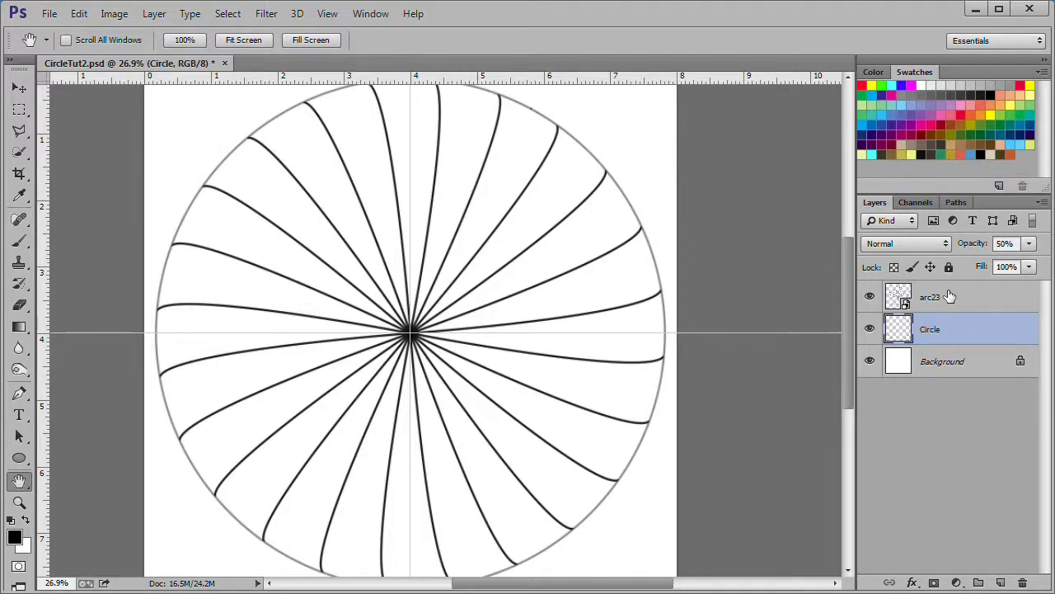
{"action": "left_click", "coordinate": [950, 296]}
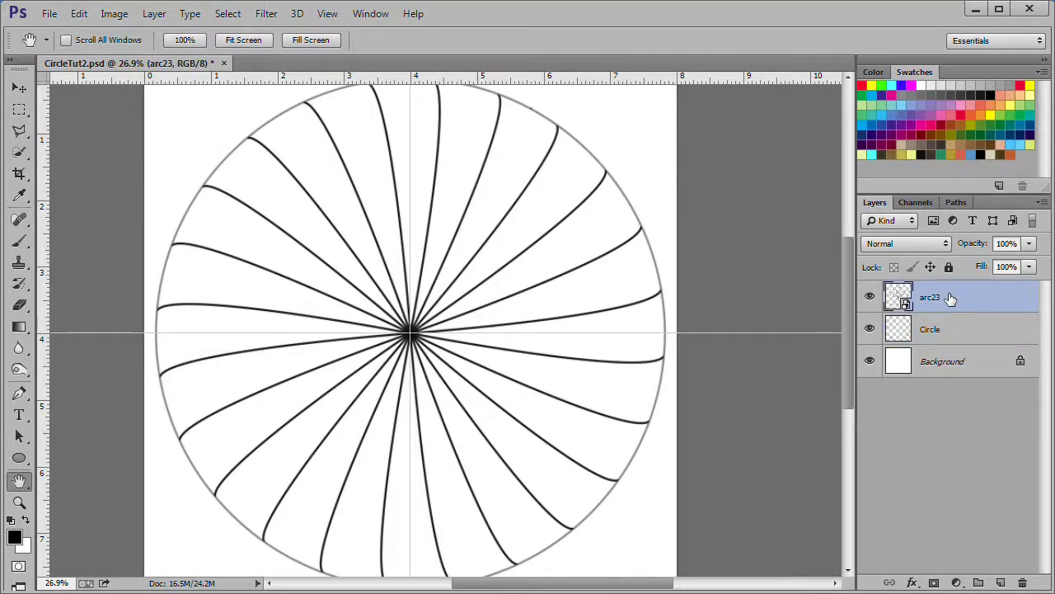
{"action": "key", "text": "5"}
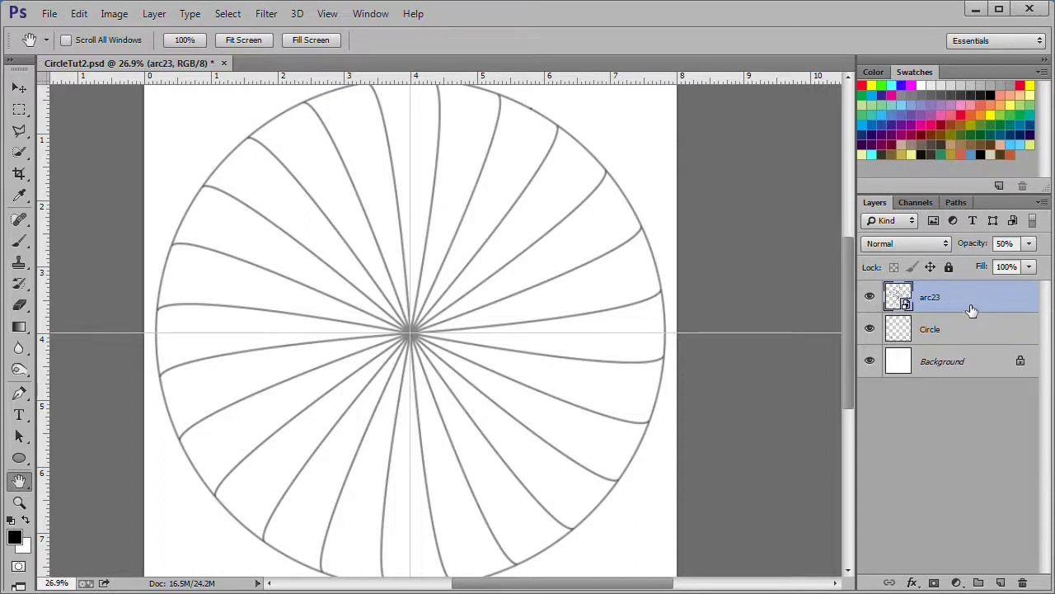
{"action": "left_click", "coordinate": [1000, 582]}
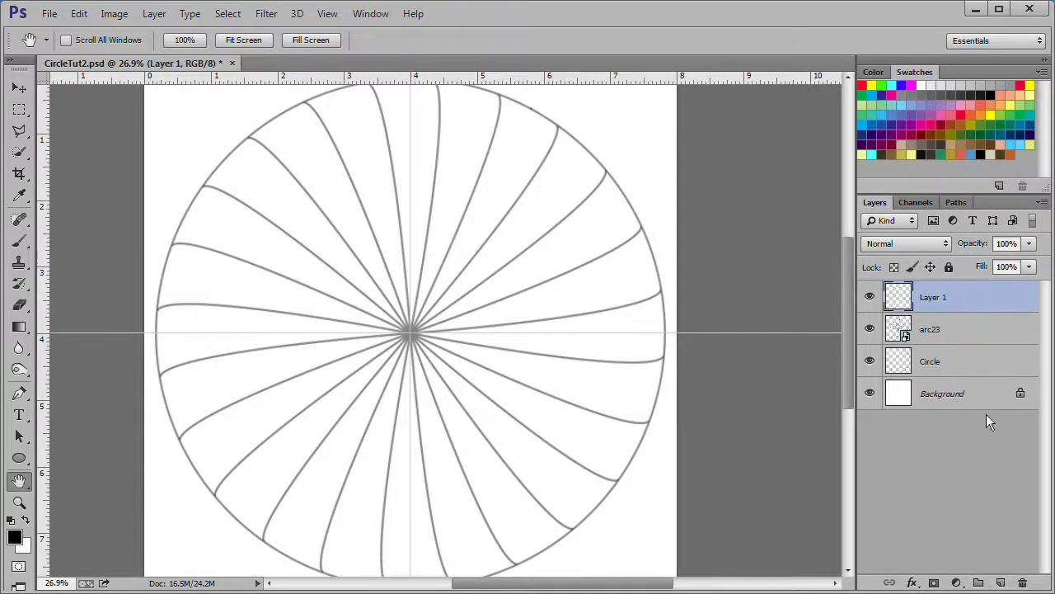
{"action": "double_click", "coordinate": [928, 297]}
Rename the new layer 'second arc', keep black as foreground colour, and pick the Brush tool
{"action": "type", "text": "s"}
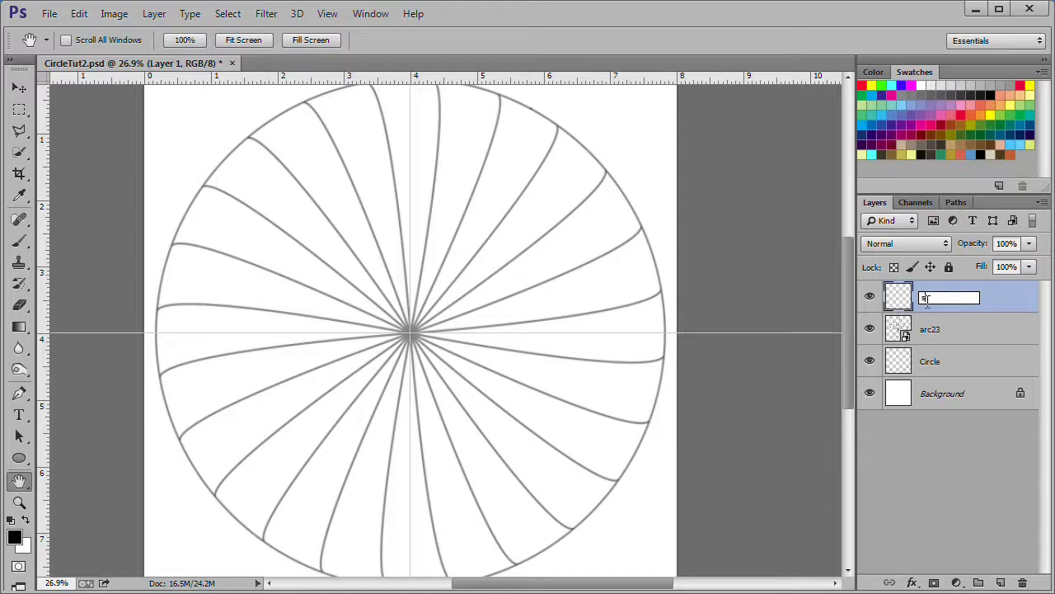
{"action": "type", "text": "econd arc"}
{"action": "key", "text": "Return"}
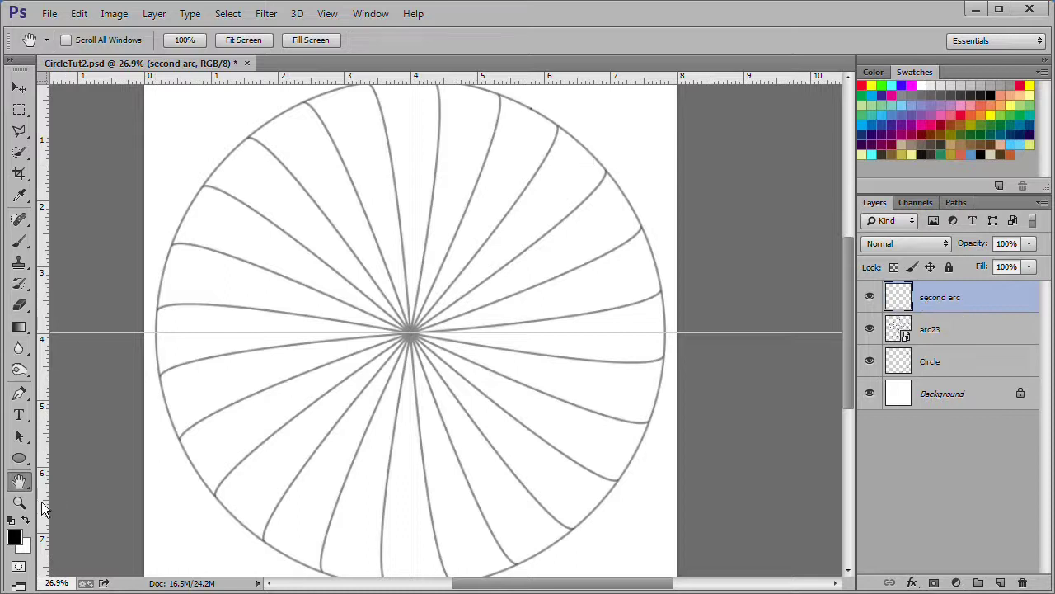
{"action": "left_click", "coordinate": [17, 539]}
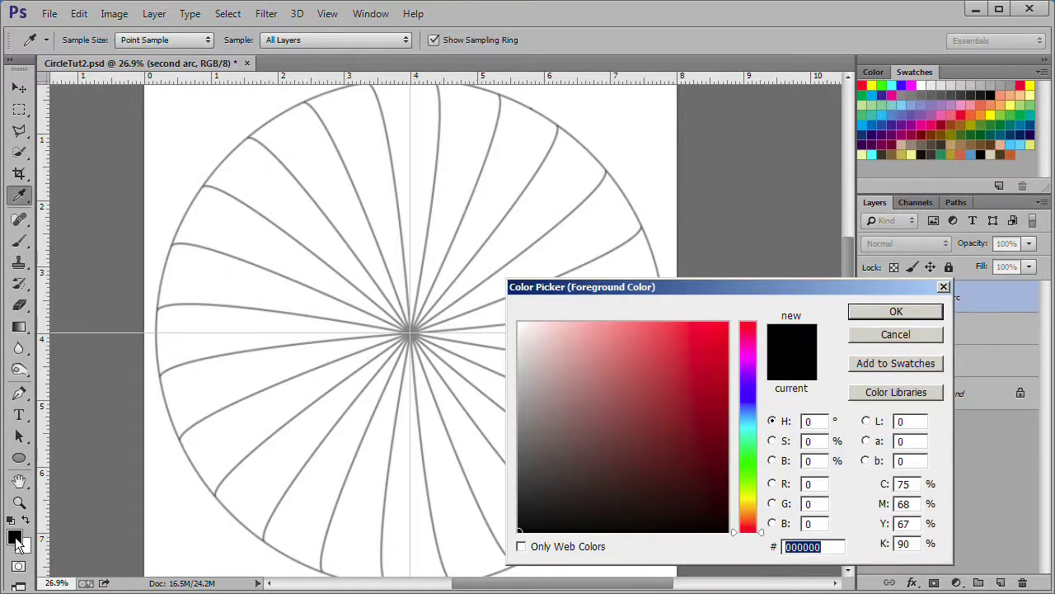
{"action": "left_click", "coordinate": [896, 311]}
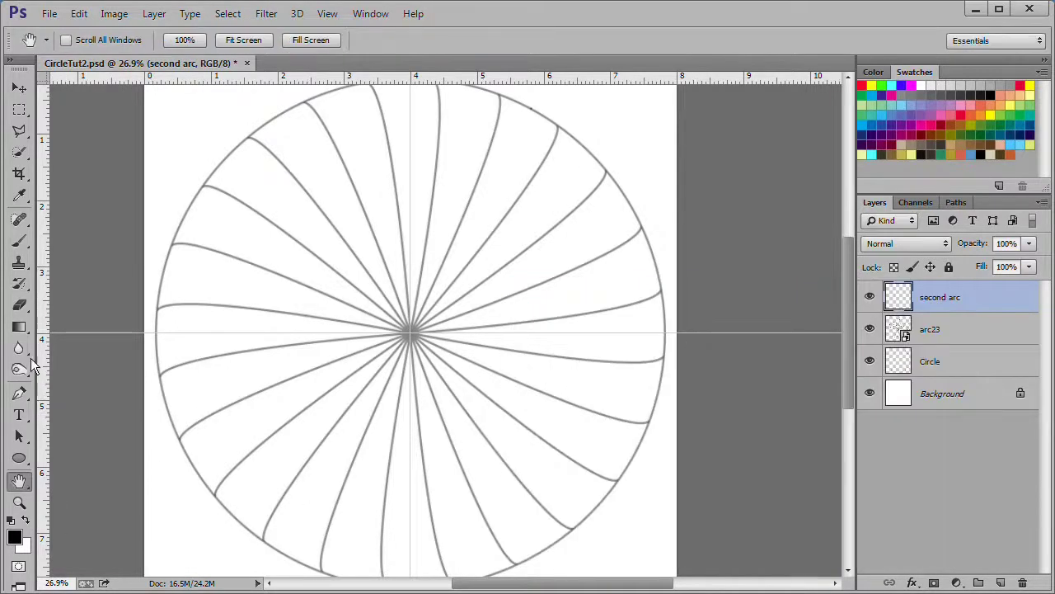
{"action": "left_click", "coordinate": [24, 245]}
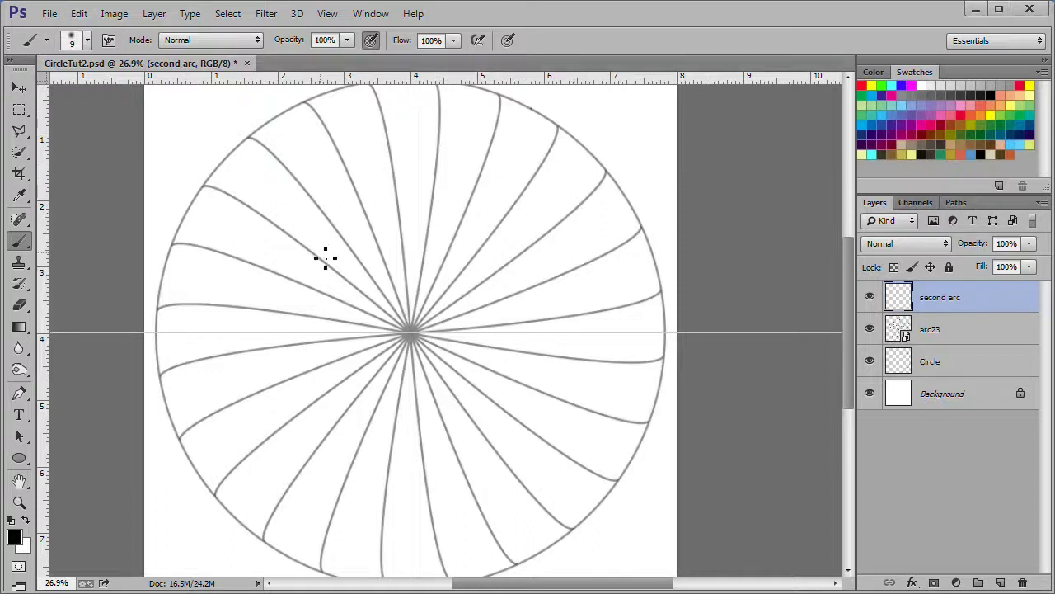
Draw a curved pen path from the circle's centre to its top edge
{"action": "left_click", "coordinate": [18, 398]}
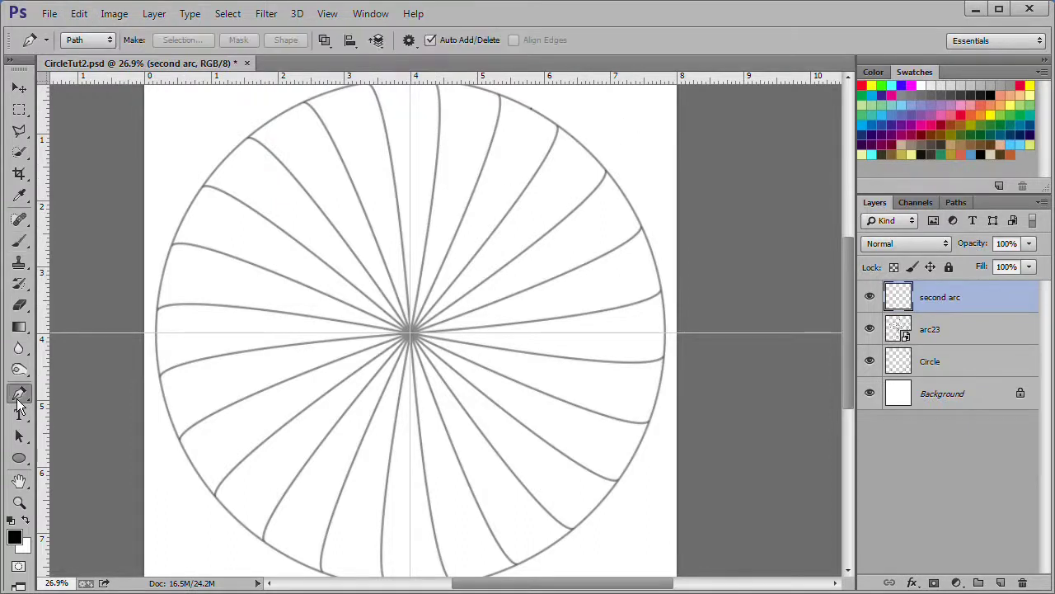
{"action": "scroll", "coordinate": [413, 355], "scroll_direction": "up", "scroll_amount": 6}
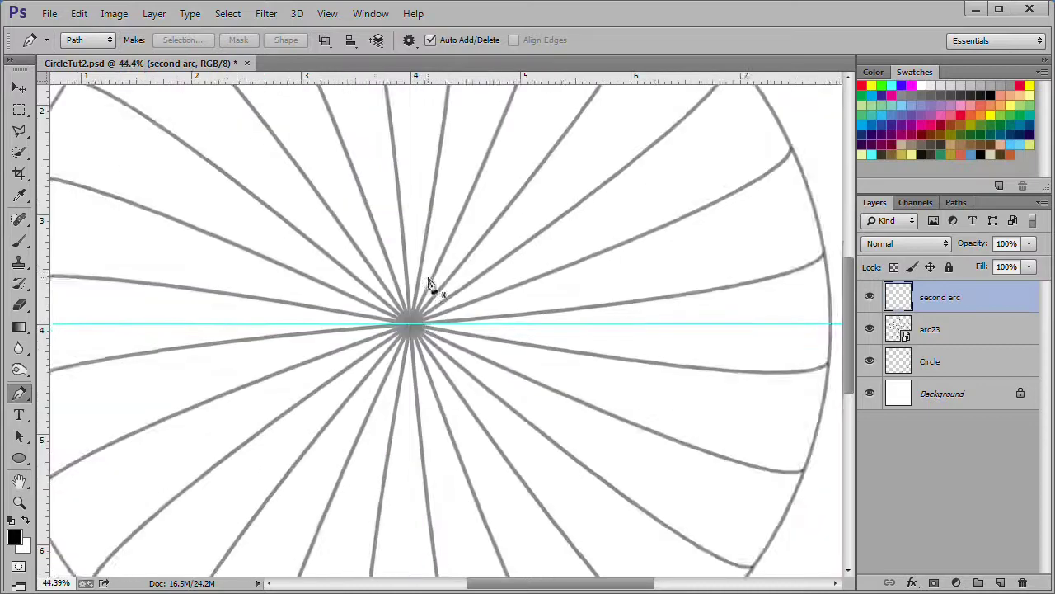
{"action": "scroll", "coordinate": [366, 481], "scroll_direction": "up", "scroll_amount": 3}
{"action": "scroll", "coordinate": [381, 476], "scroll_direction": "up", "scroll_amount": 3}
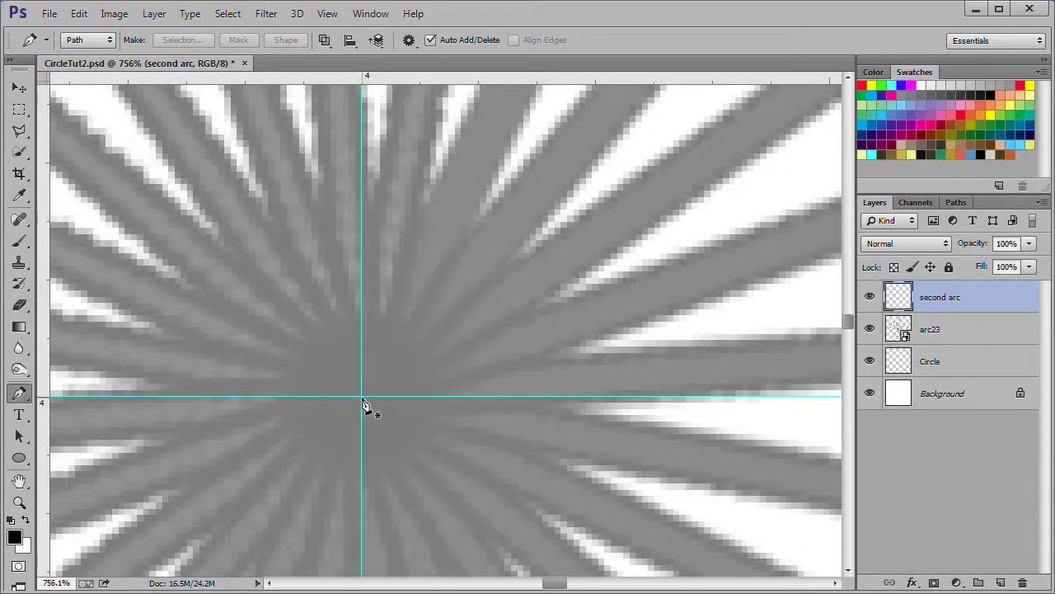
{"action": "left_click", "coordinate": [362, 397]}
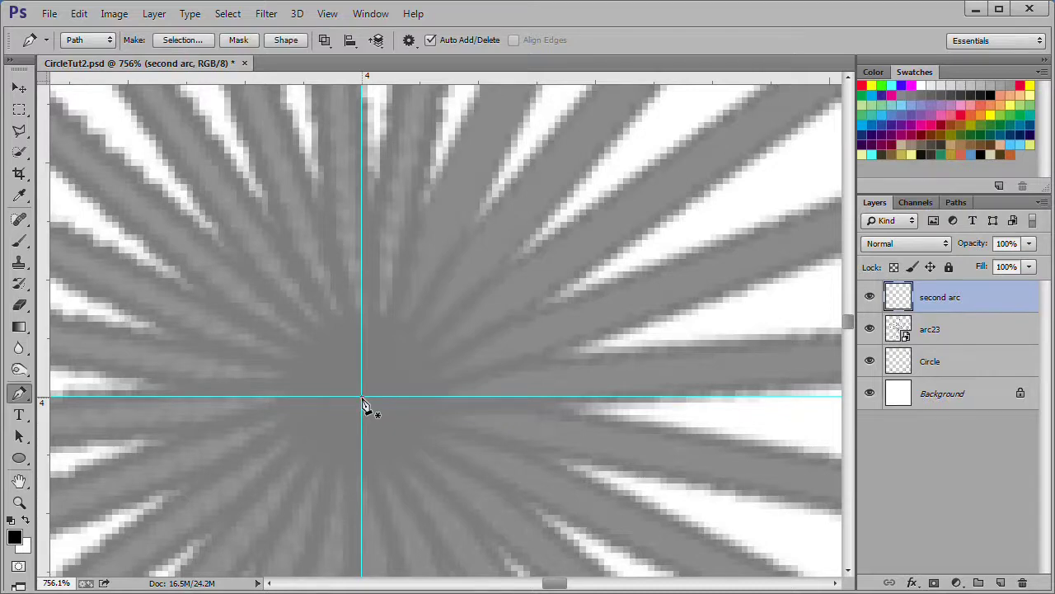
{"action": "scroll", "coordinate": [428, 381], "scroll_direction": "down", "scroll_amount": 4}
{"action": "scroll", "coordinate": [428, 386], "scroll_direction": "down", "scroll_amount": 2}
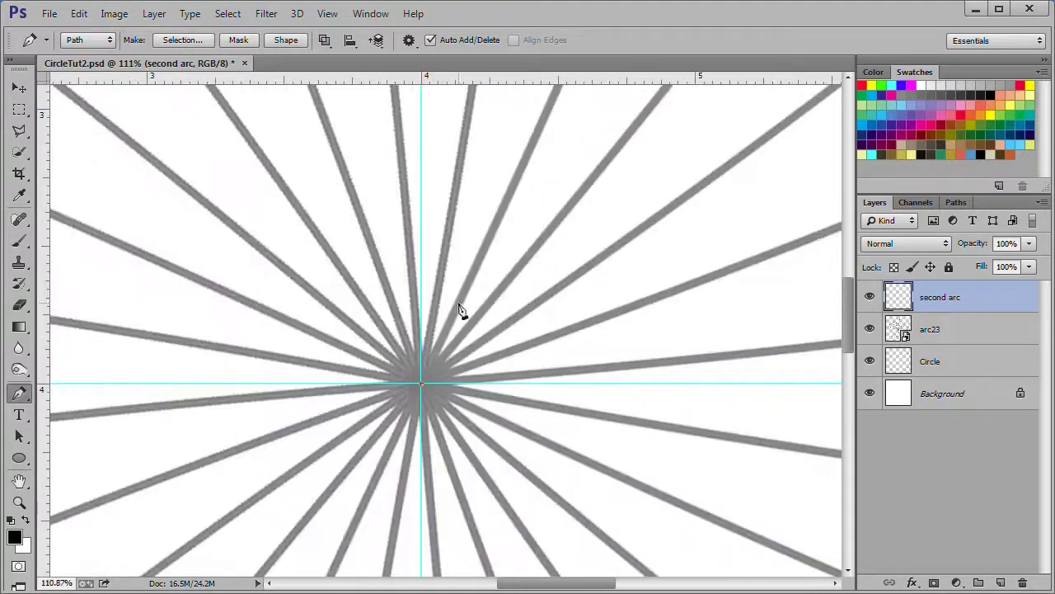
{"action": "left_click_drag", "start_coordinate": [490, 177], "coordinate": [480, 494]}
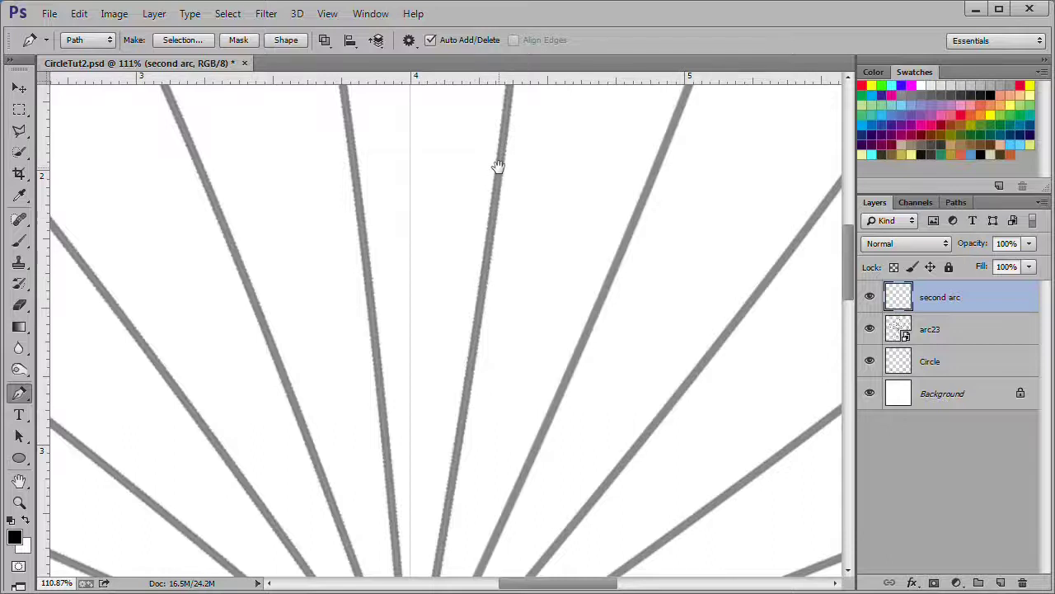
{"action": "left_click_drag", "start_coordinate": [494, 165], "coordinate": [494, 569]}
{"action": "left_click_drag", "start_coordinate": [497, 288], "coordinate": [506, 397]}
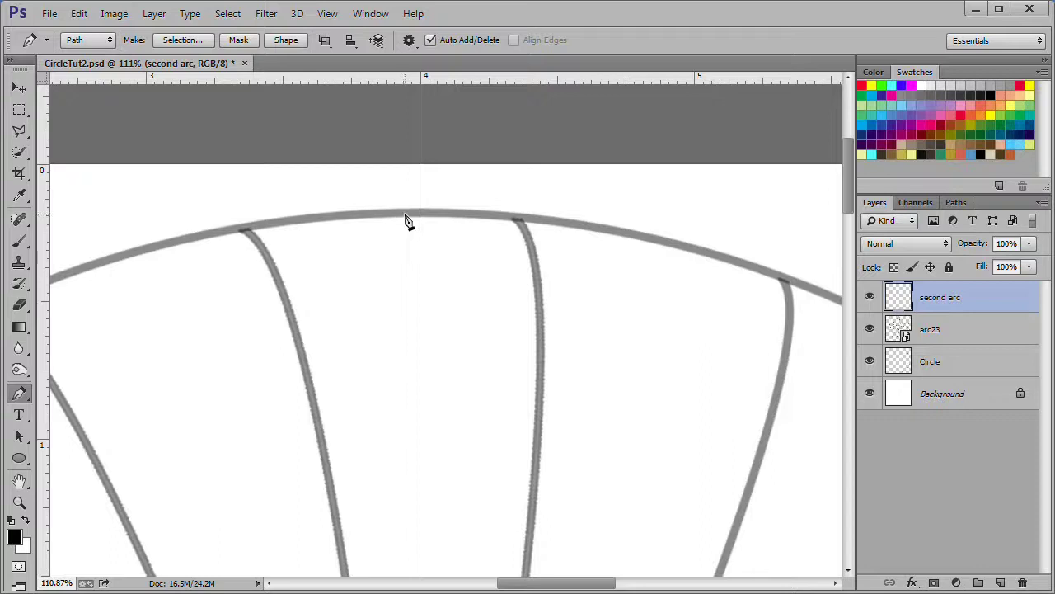
{"action": "left_click_drag", "start_coordinate": [404, 216], "coordinate": [639, 179]}
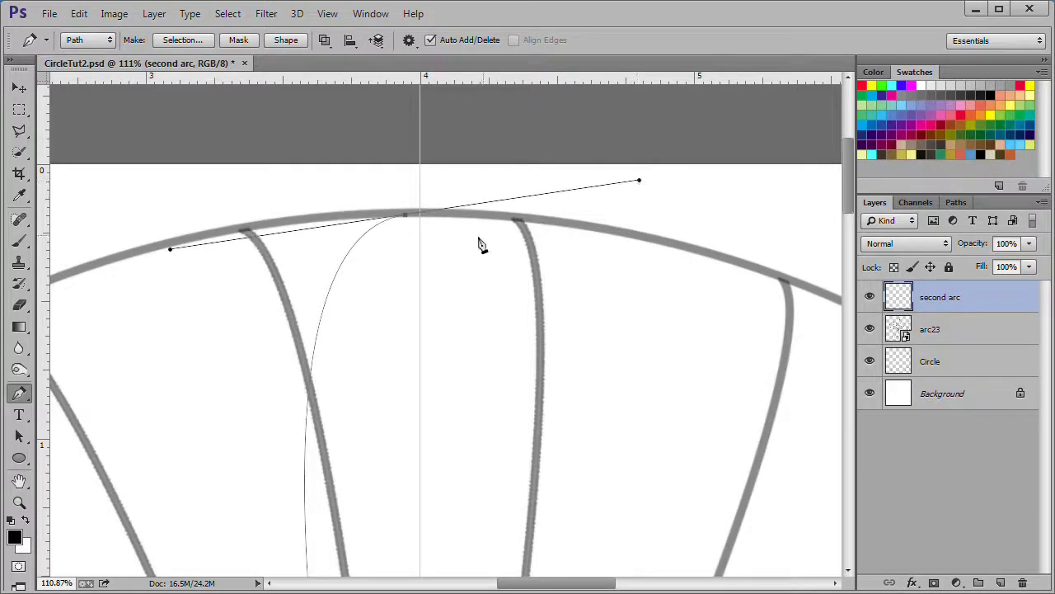
Stroke the path with the black brush and remove the path outline
{"action": "right_click", "coordinate": [403, 218]}
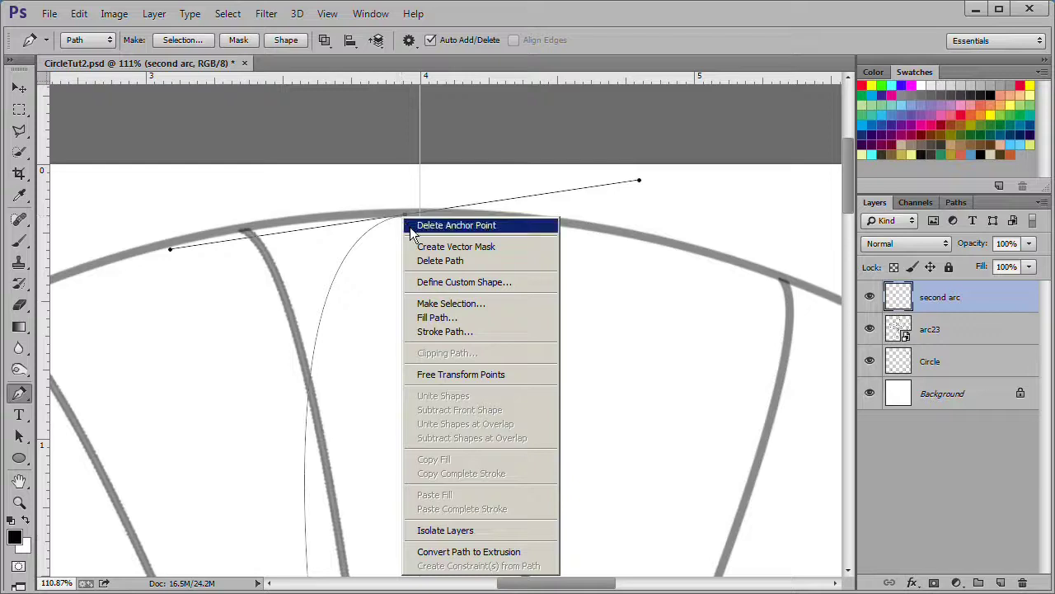
{"action": "left_click", "coordinate": [473, 330]}
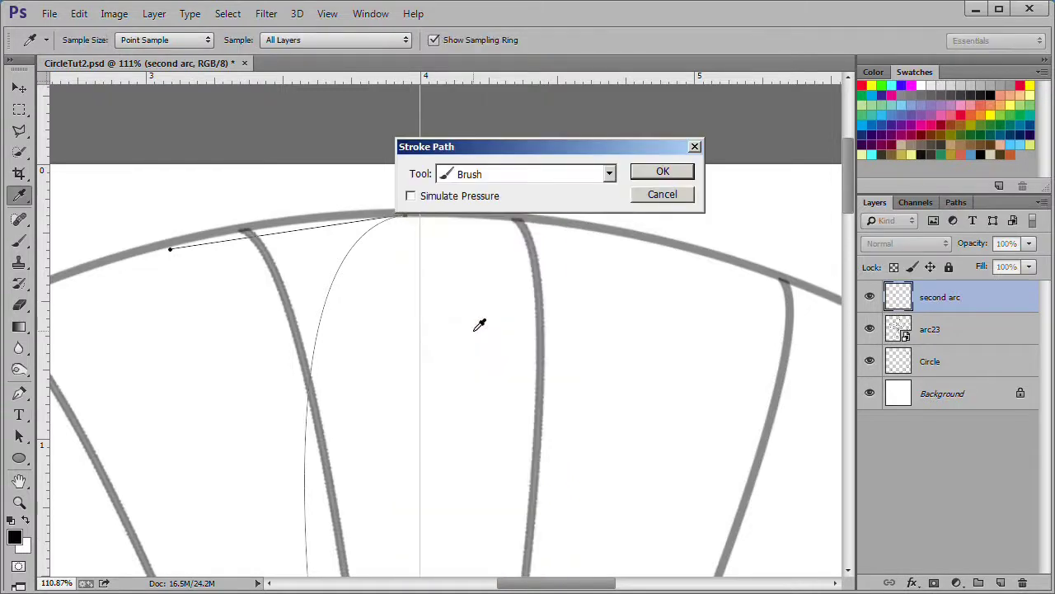
{"action": "left_click", "coordinate": [664, 172]}
{"action": "key", "text": "Return"}
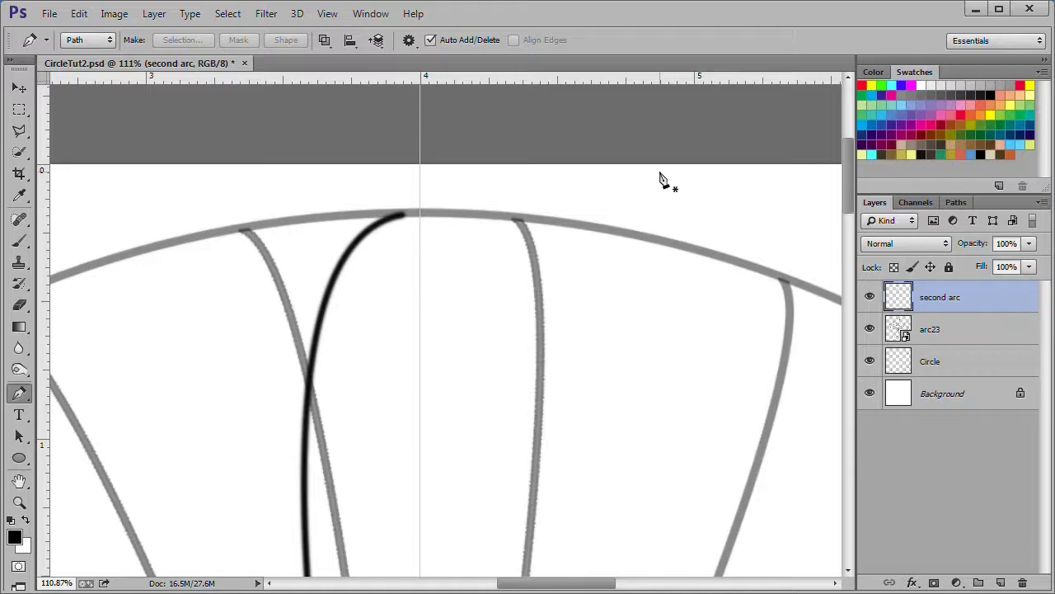
{"action": "scroll", "coordinate": [665, 181], "scroll_direction": "down", "scroll_amount": 2}
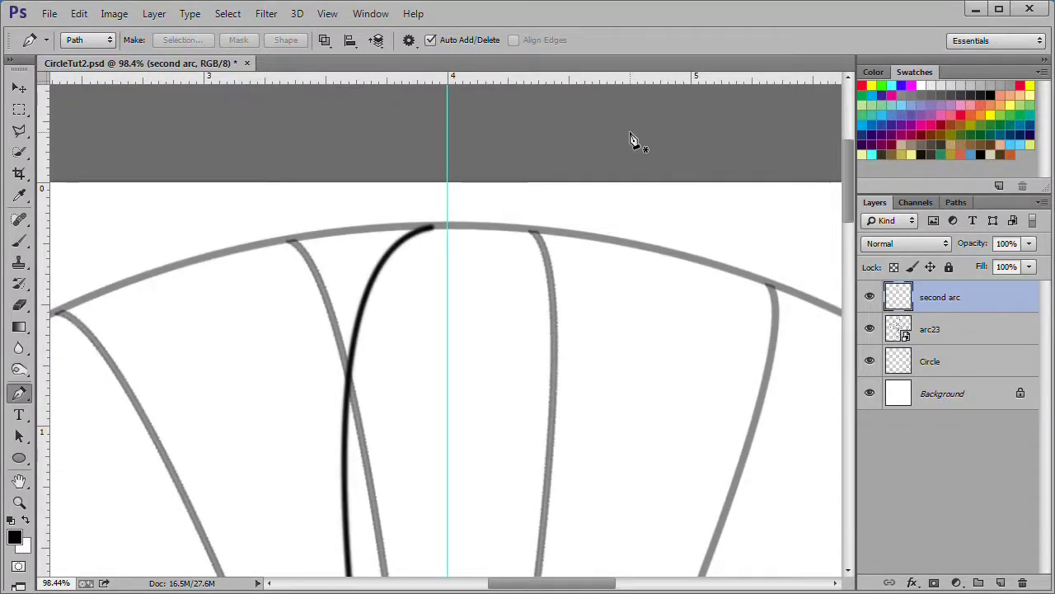
Trim the arc's stray top tip with a Polygonal Lasso selection, then fit the circle on screen
{"action": "key", "text": "ctrl+0"}
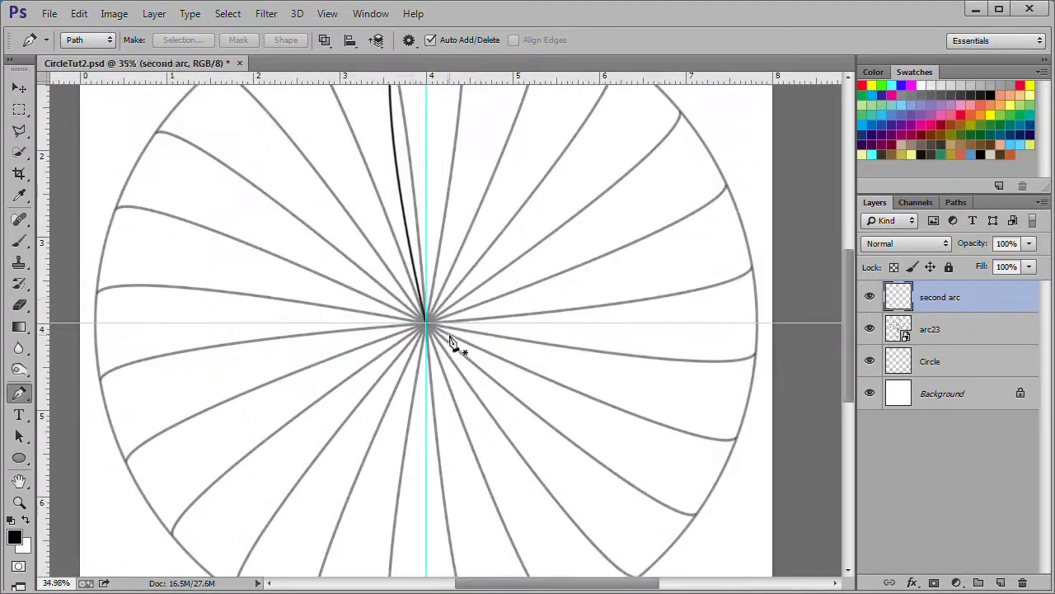
{"action": "scroll", "coordinate": [449, 340], "scroll_direction": "up", "scroll_amount": 8}
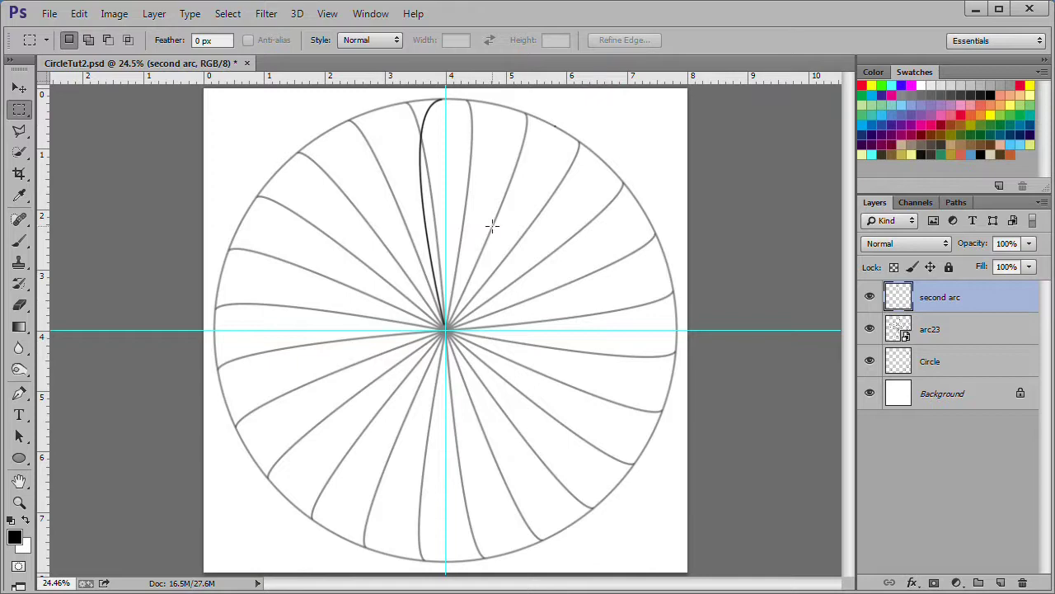
{"action": "scroll", "coordinate": [430, 93], "scroll_direction": "up", "scroll_amount": 10}
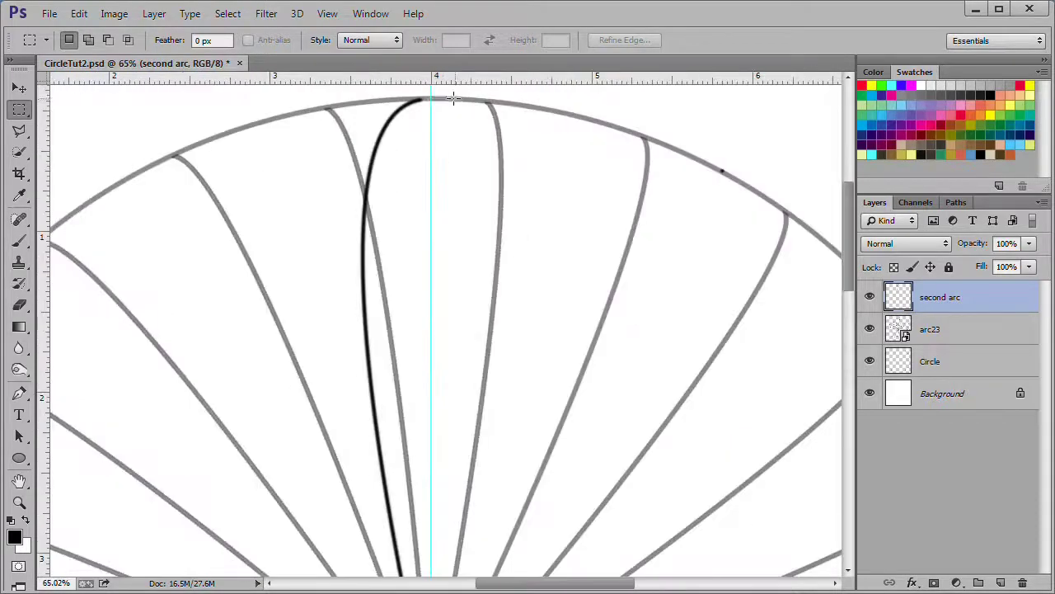
{"action": "scroll", "coordinate": [430, 92], "scroll_direction": "up", "scroll_amount": 4}
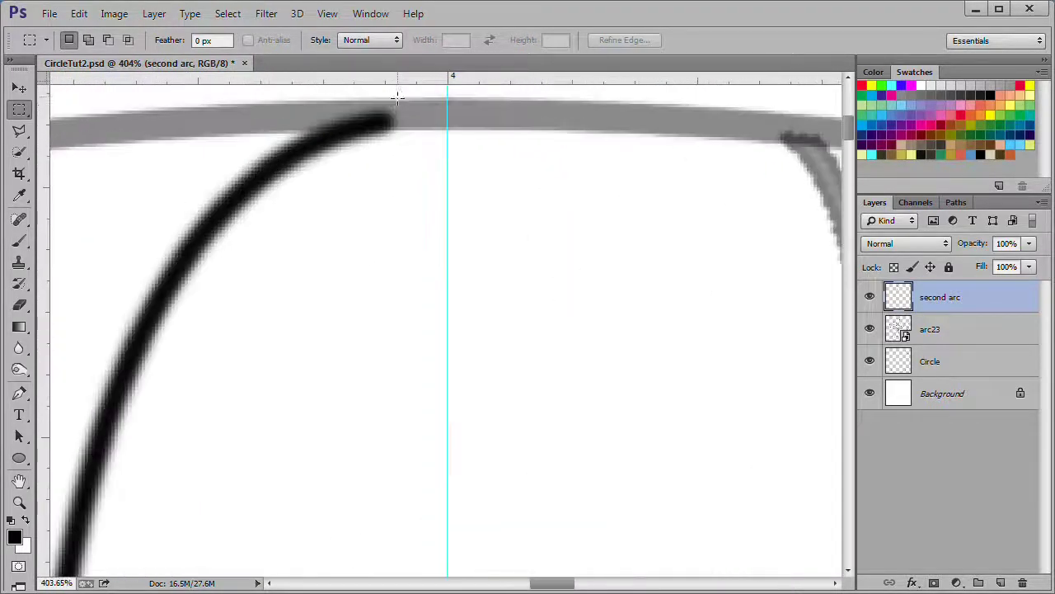
{"action": "left_click", "coordinate": [18, 131]}
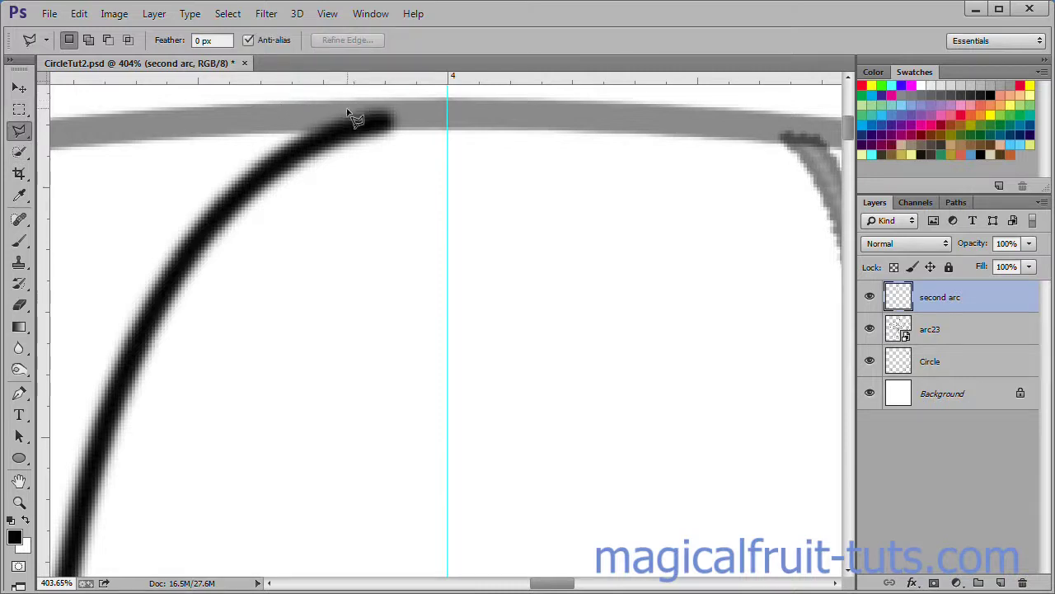
{"action": "left_click", "coordinate": [412, 106]}
{"action": "double_click", "coordinate": [340, 117]}
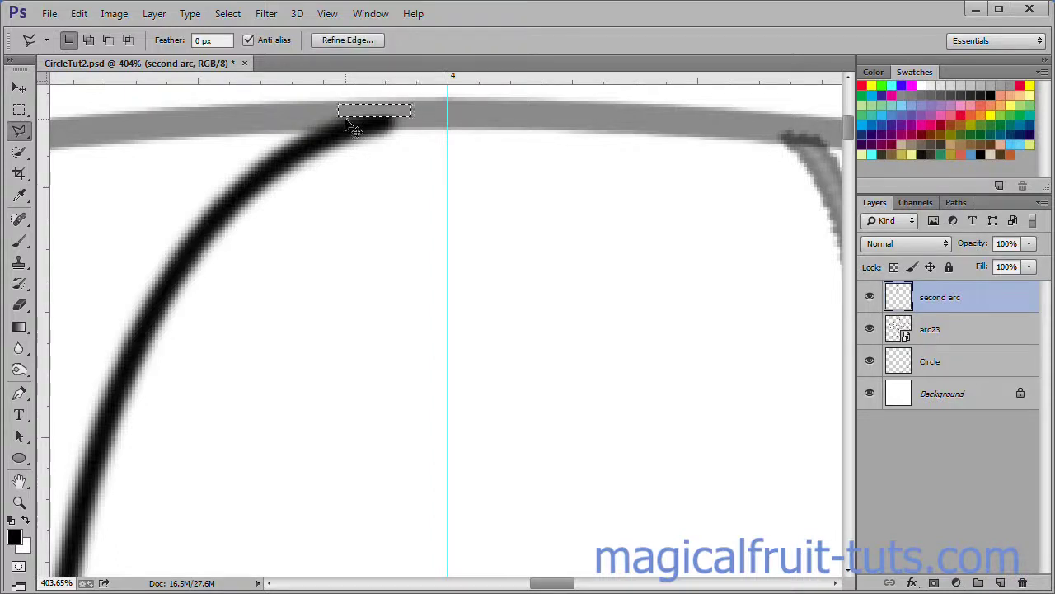
{"action": "key", "text": "ctrl+d"}
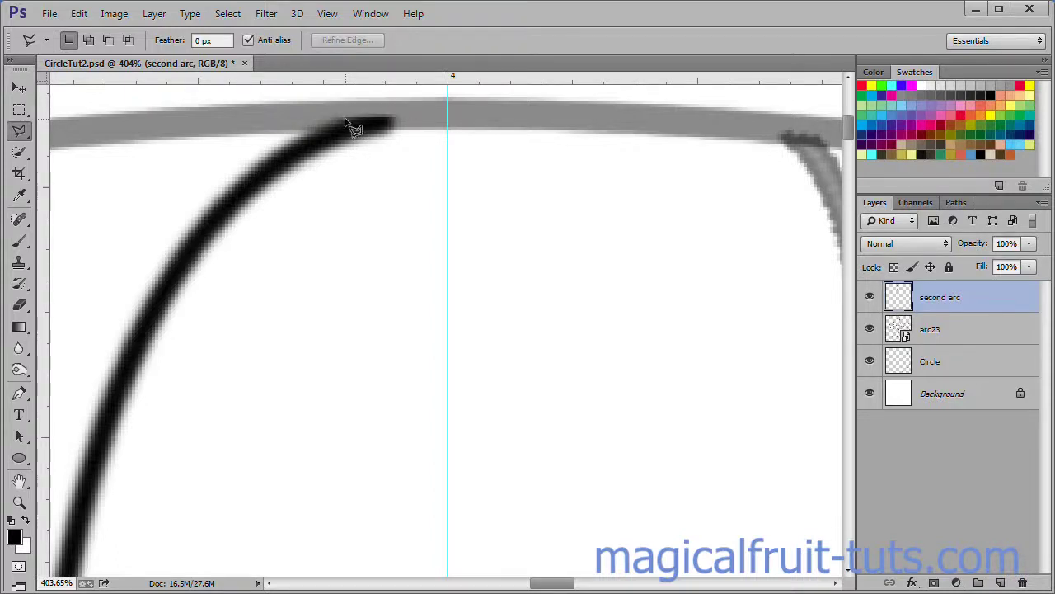
{"action": "key", "text": "ctrl+0"}
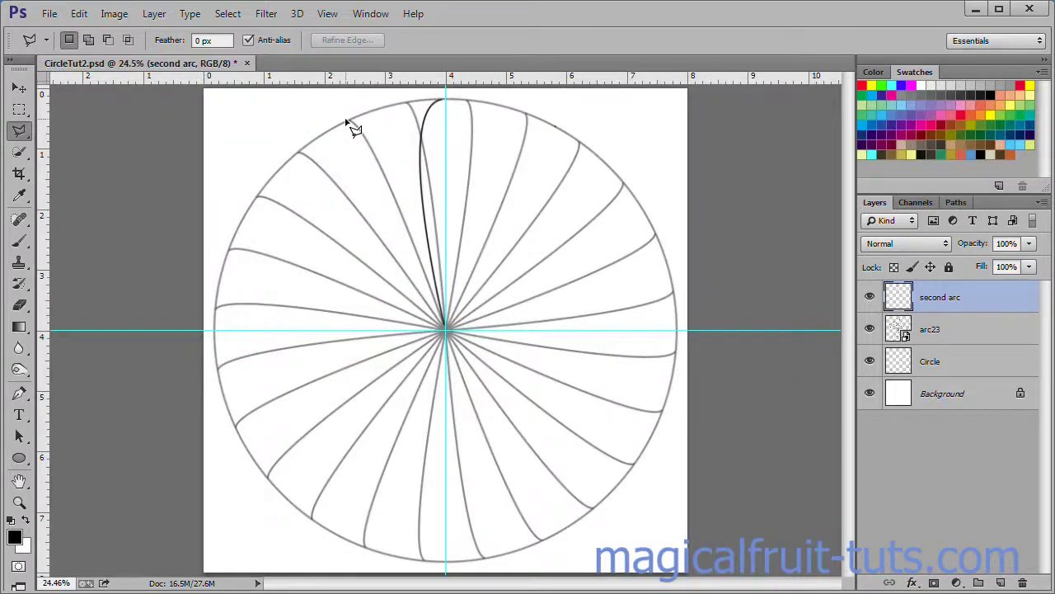
{"action": "left_click", "coordinate": [18, 481]}
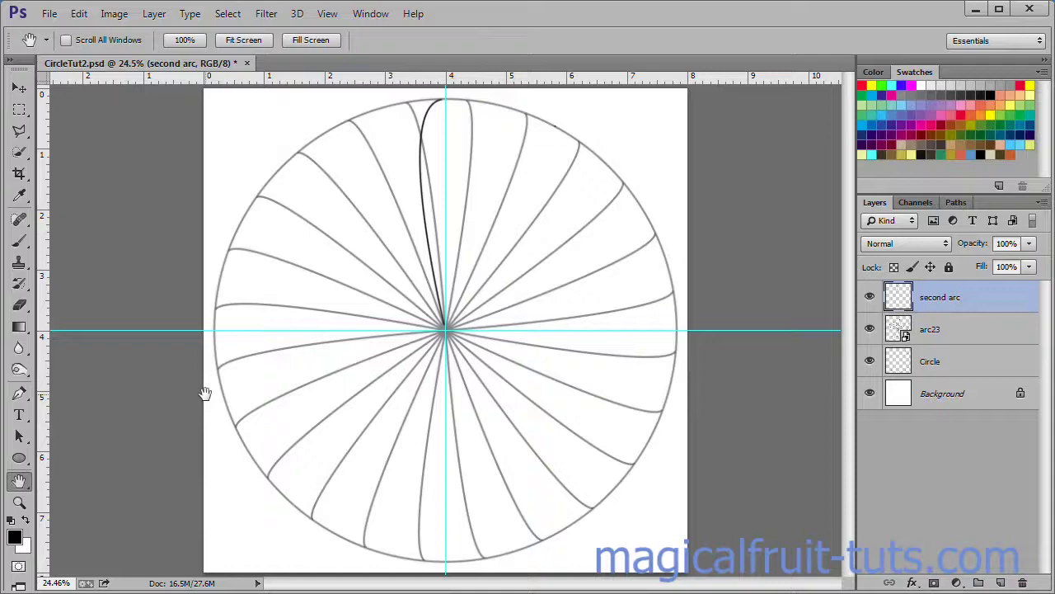
Free-transform the arc with its pivot at the bottom, rotating it 15°, and commit
{"action": "key", "text": "ctrl+t"}
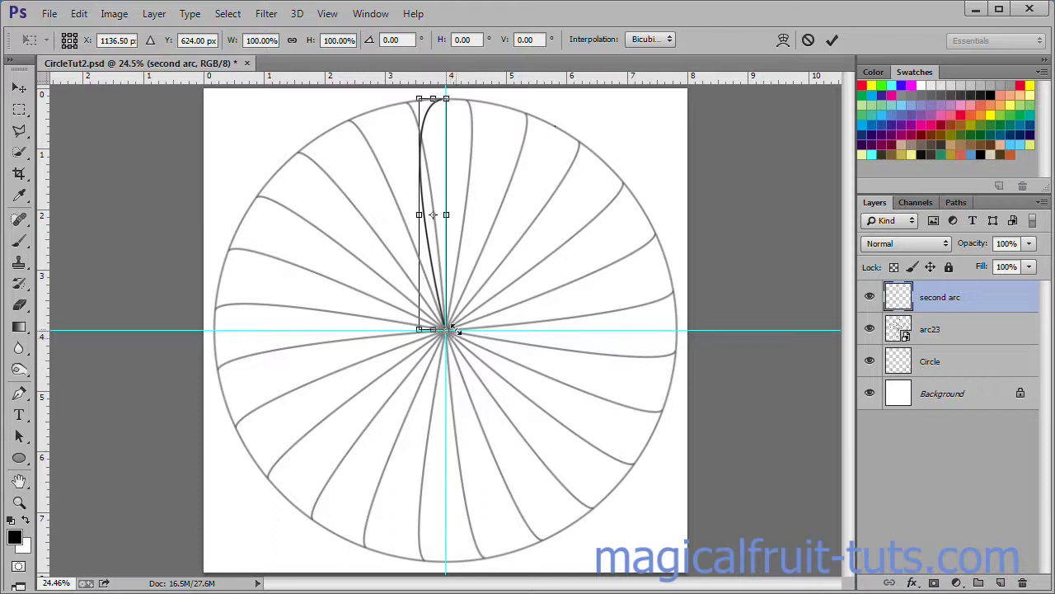
{"action": "left_click", "coordinate": [74, 45]}
{"action": "left_click", "coordinate": [407, 39]}
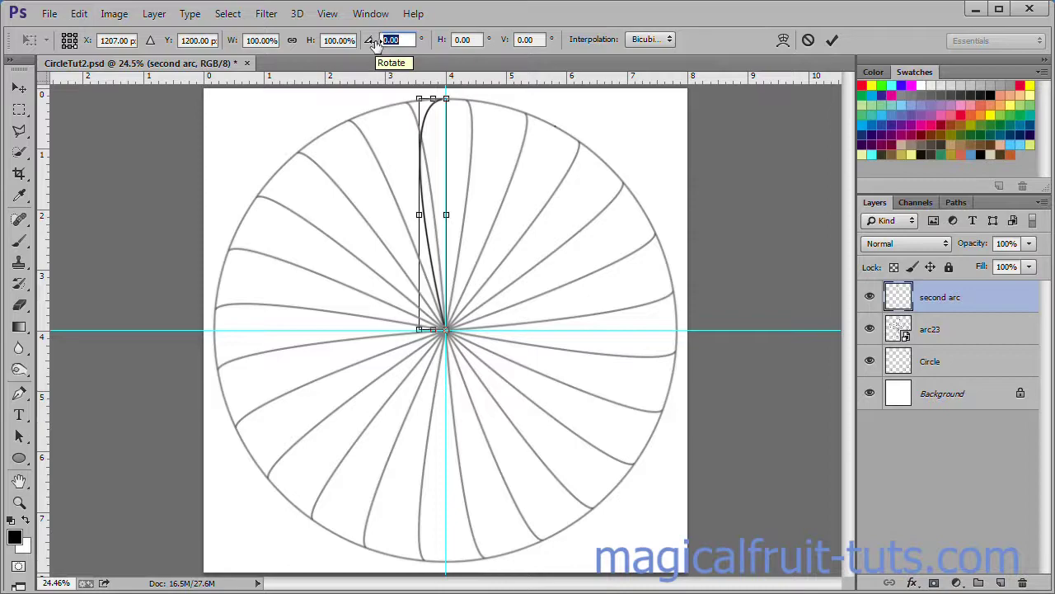
{"action": "type", "text": "15"}
{"action": "key", "text": "Tab"}
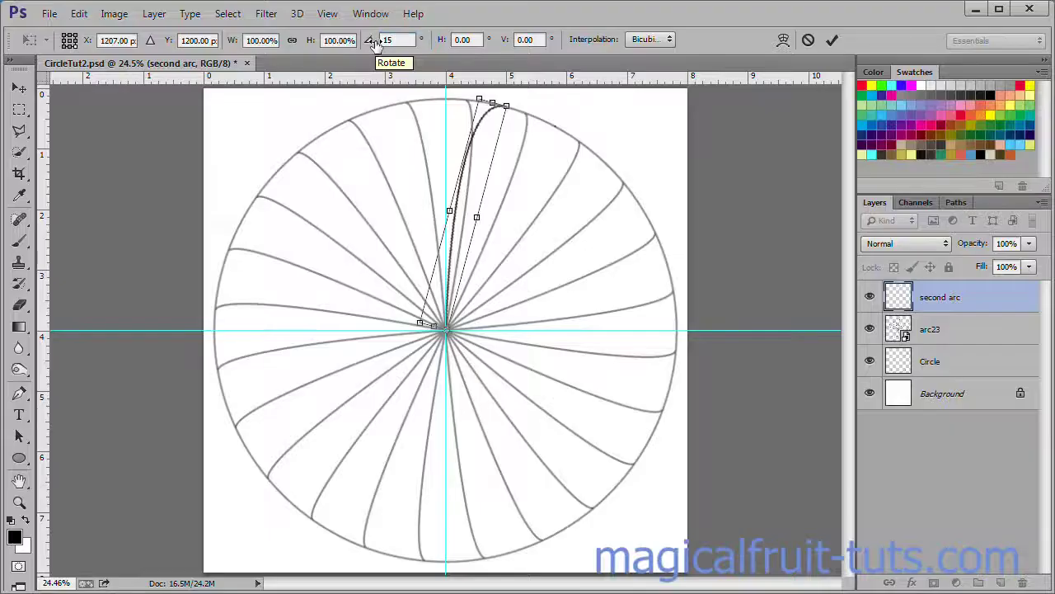
{"action": "key", "text": "Return"}
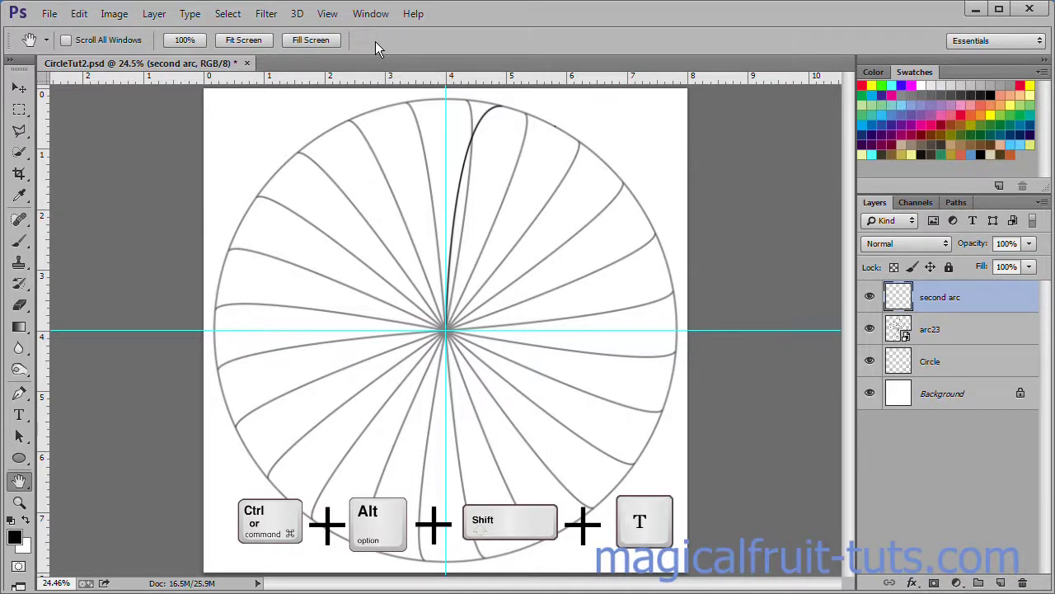
Repeat the 15° rotated copy with Ctrl+Alt+Shift+T until arcs ring the whole circle
{"action": "key", "text": "ctrl+alt+shift+t"}
{"action": "key", "text": "ctrl+alt+shift+t"}
{"action": "key", "text": "ctrl+alt+shift+t"}
{"action": "key", "text": "ctrl+alt+shift+t"}
{"action": "key", "text": "ctrl+alt+shift+t"}
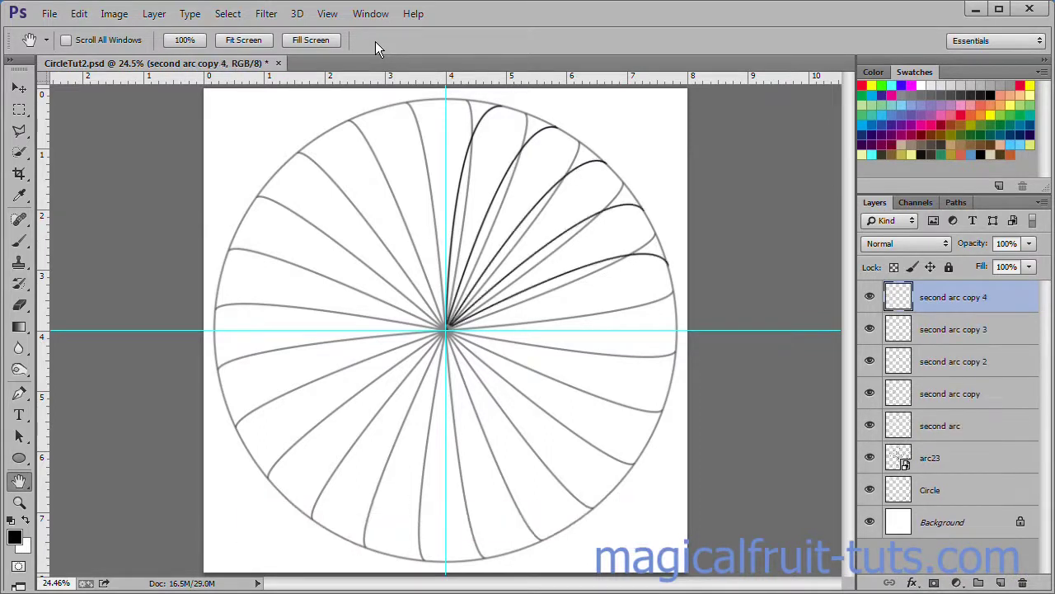
{"action": "key", "text": "ctrl+alt+shift+t"}
{"action": "key", "text": "ctrl+alt+shift+t"}
{"action": "key", "text": "ctrl+alt+shift+t"}
{"action": "key", "text": "ctrl+alt+shift+t"}
{"action": "key", "text": "ctrl+alt+shift+t"}
{"action": "key", "text": "ctrl+alt+shift+t"}
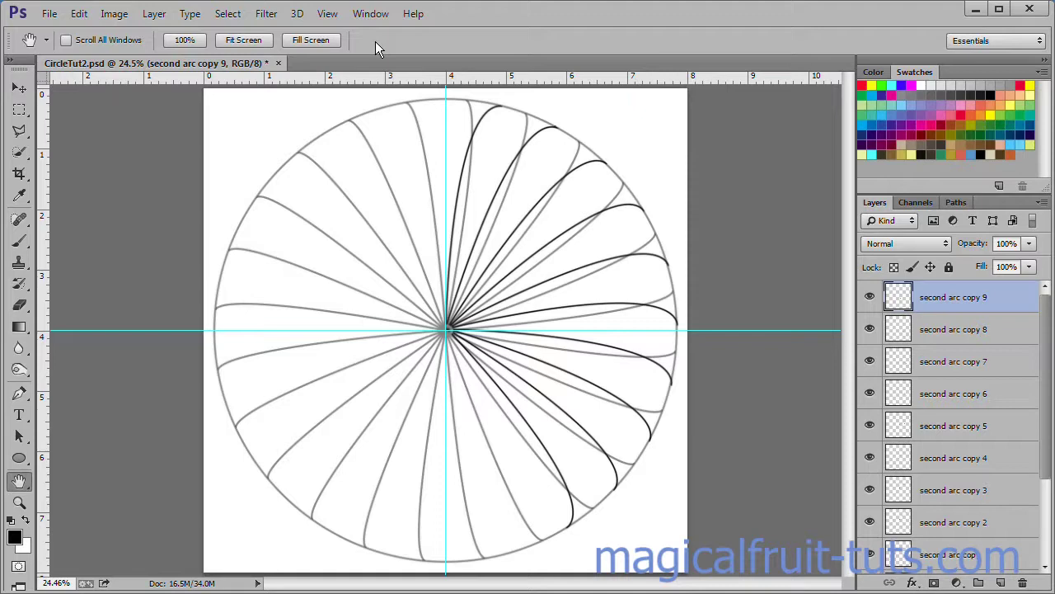
{"action": "key", "text": "ctrl+alt+shift+t"}
{"action": "key", "text": "ctrl+alt+shift+t"}
{"action": "key", "text": "ctrl+alt+shift+t"}
{"action": "key", "text": "ctrl+alt+shift+t"}
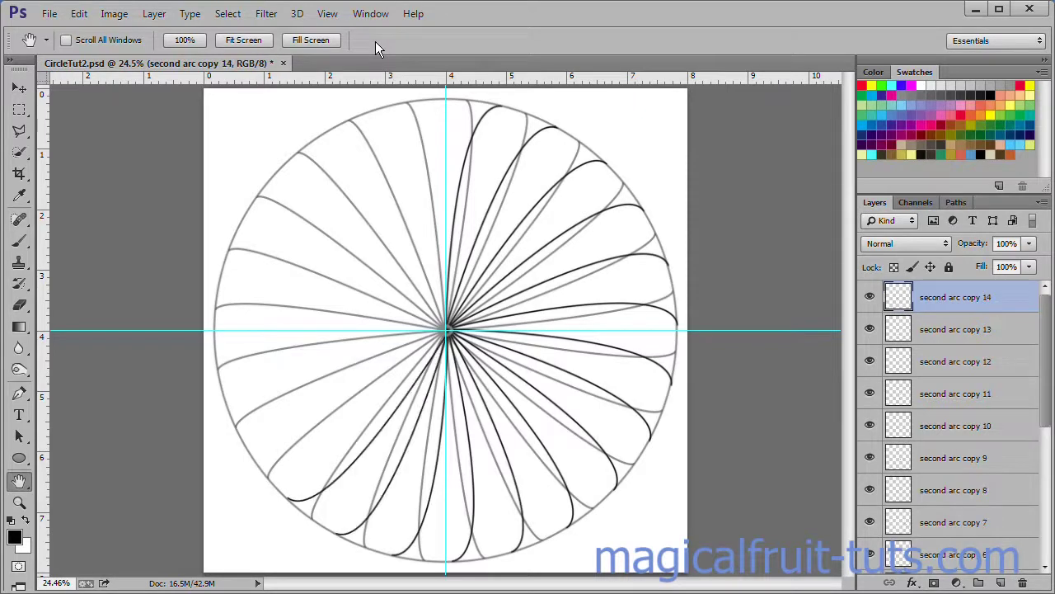
{"action": "key", "text": "ctrl+alt+shift+t"}
{"action": "key", "text": "ctrl+alt+shift+t"}
{"action": "key", "text": "ctrl+alt+shift+t"}
{"action": "key", "text": "ctrl+alt+shift+t"}
{"action": "key", "text": "ctrl+alt+shift+t"}
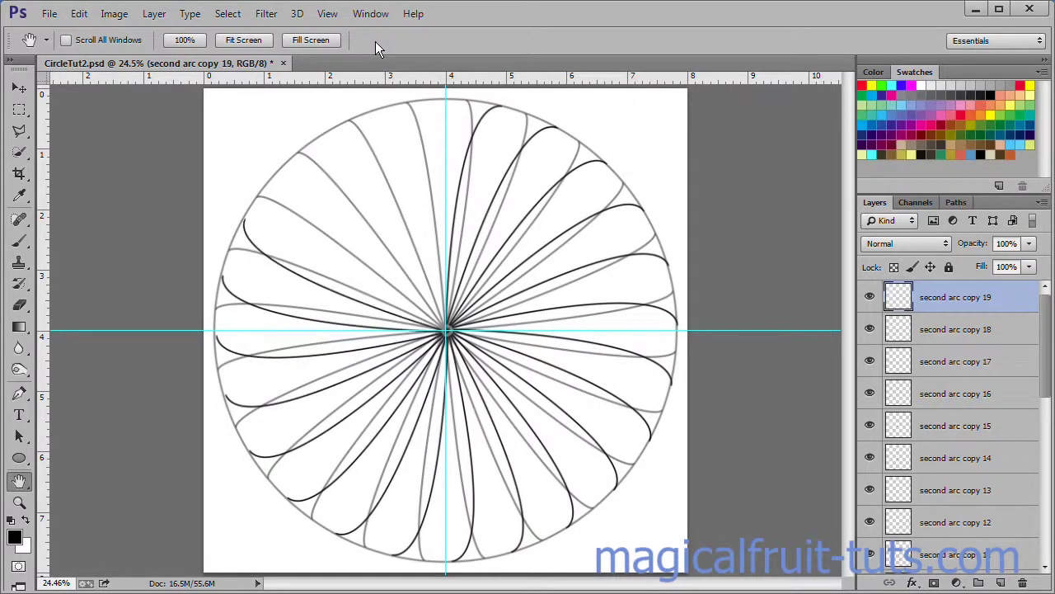
{"action": "key", "text": "ctrl+alt+shift+t"}
{"action": "key", "text": "ctrl+alt+shift+t"}
{"action": "key", "text": "ctrl+alt+shift+t"}
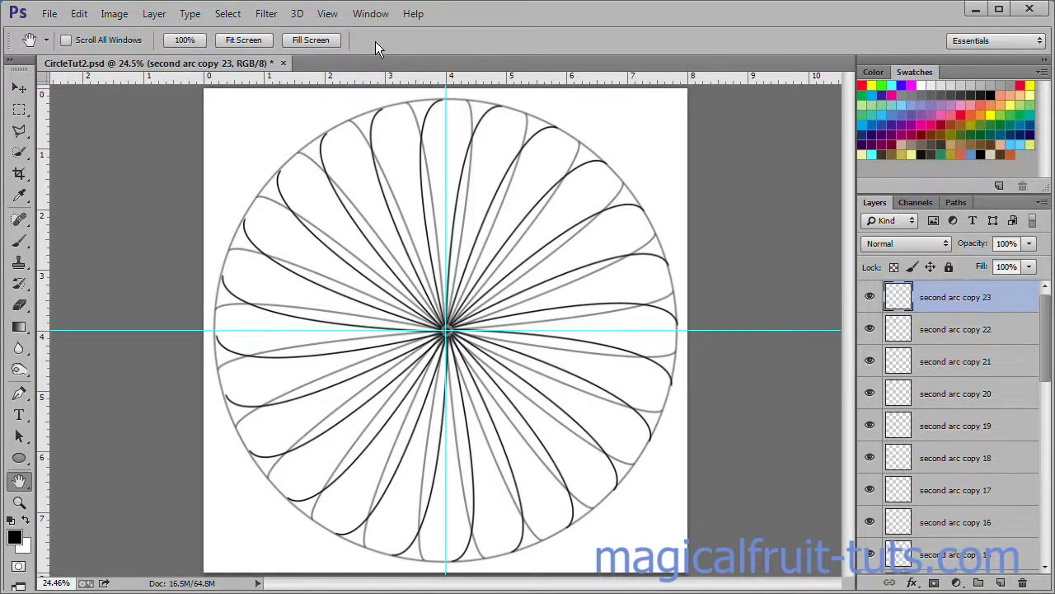
Select all the second arc copies and convert them into one smart object
{"action": "left_click_drag", "start_coordinate": [1046, 314], "coordinate": [1051, 478]}
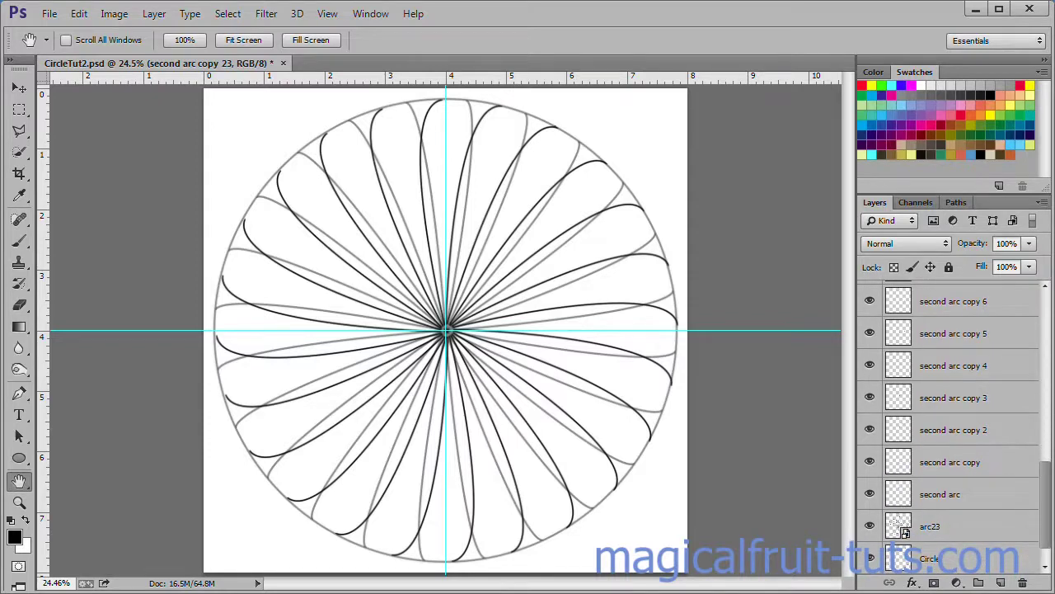
{"action": "left_click", "coordinate": [989, 500], "text": "shift"}
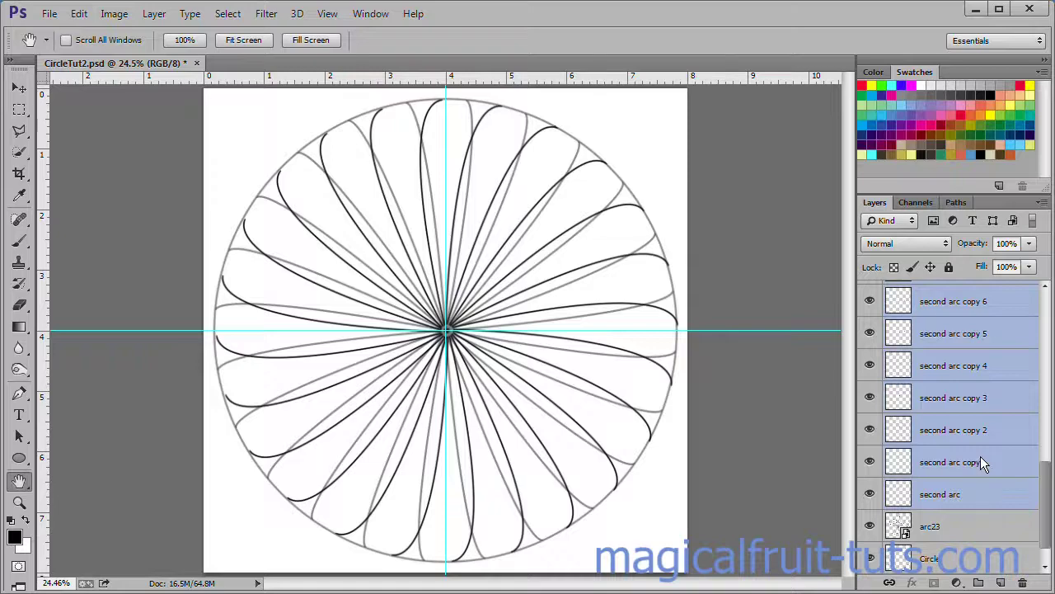
{"action": "right_click", "coordinate": [980, 461]}
{"action": "left_click", "coordinate": [921, 180]}
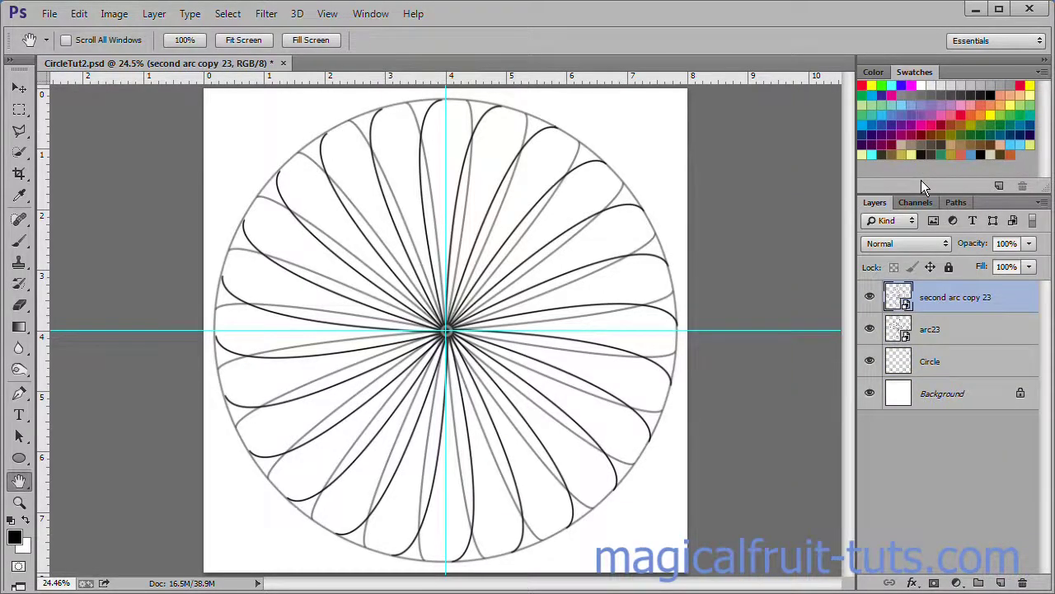
{"action": "scroll", "coordinate": [511, 330], "scroll_direction": "up", "scroll_amount": 5}
Nudge the combined arcs left with the arrow keys to X 1199 px, commit, and fit the view
{"action": "scroll", "coordinate": [429, 245], "scroll_direction": "up", "scroll_amount": 2}
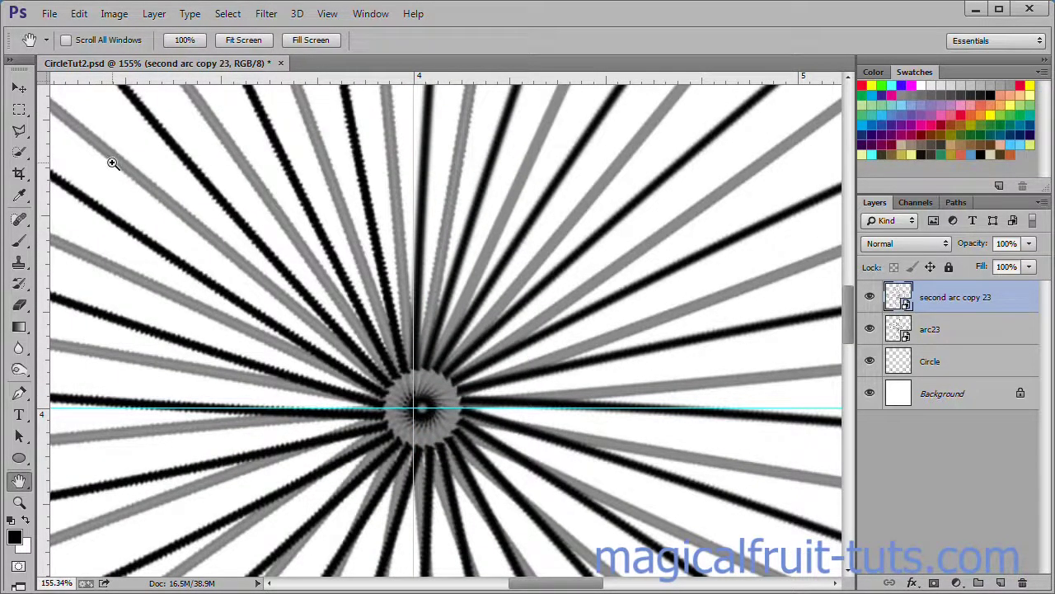
{"action": "key", "text": "ctrl+t"}
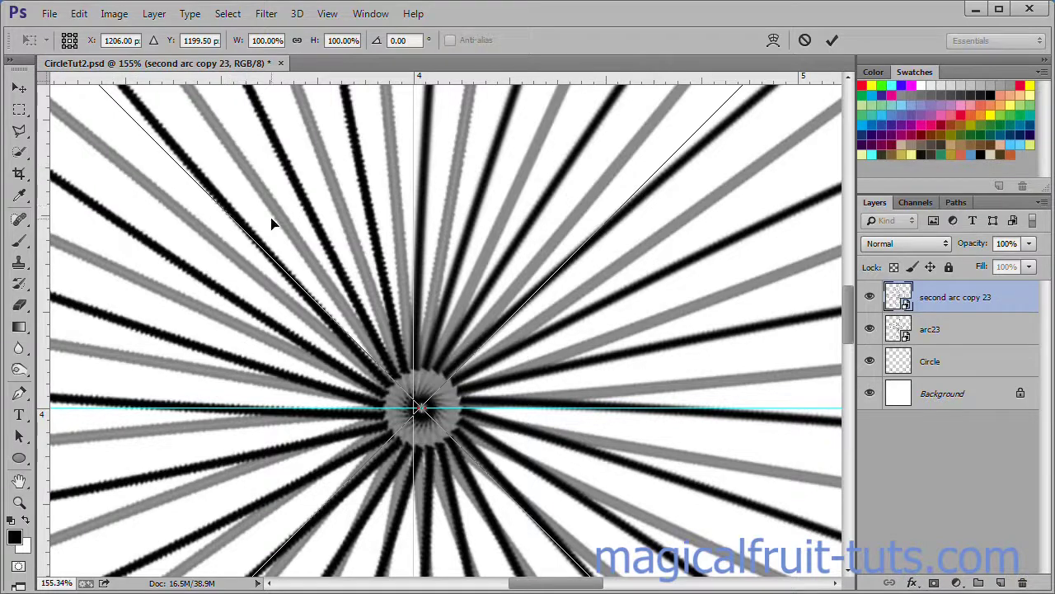
{"action": "key", "text": "Left"}
{"action": "key", "text": "Left"}
{"action": "key", "text": "Left"}
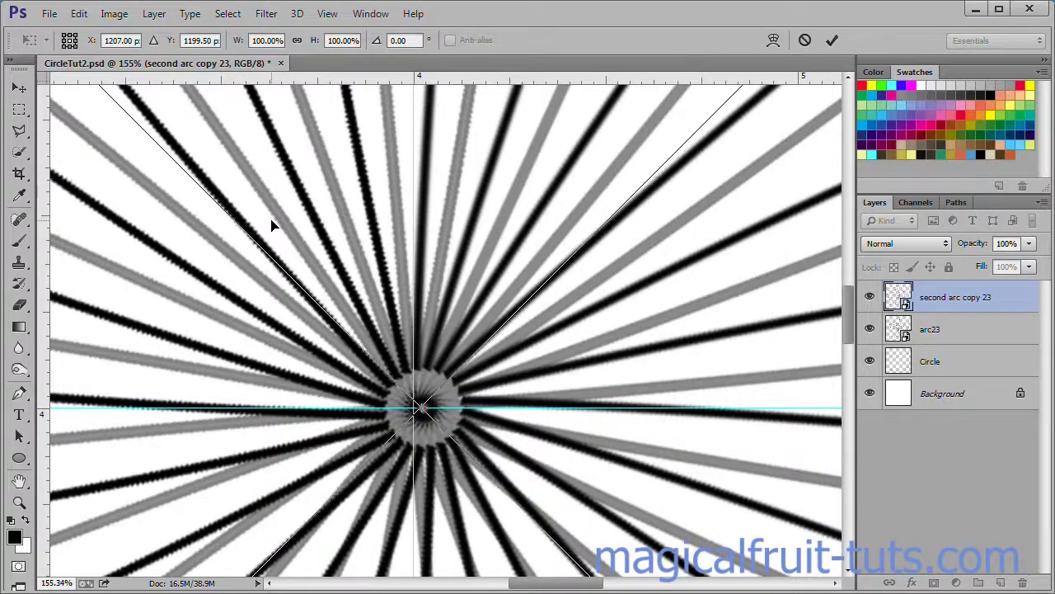
{"action": "key", "text": "Left"}
{"action": "key", "text": "Left"}
{"action": "key", "text": "Left"}
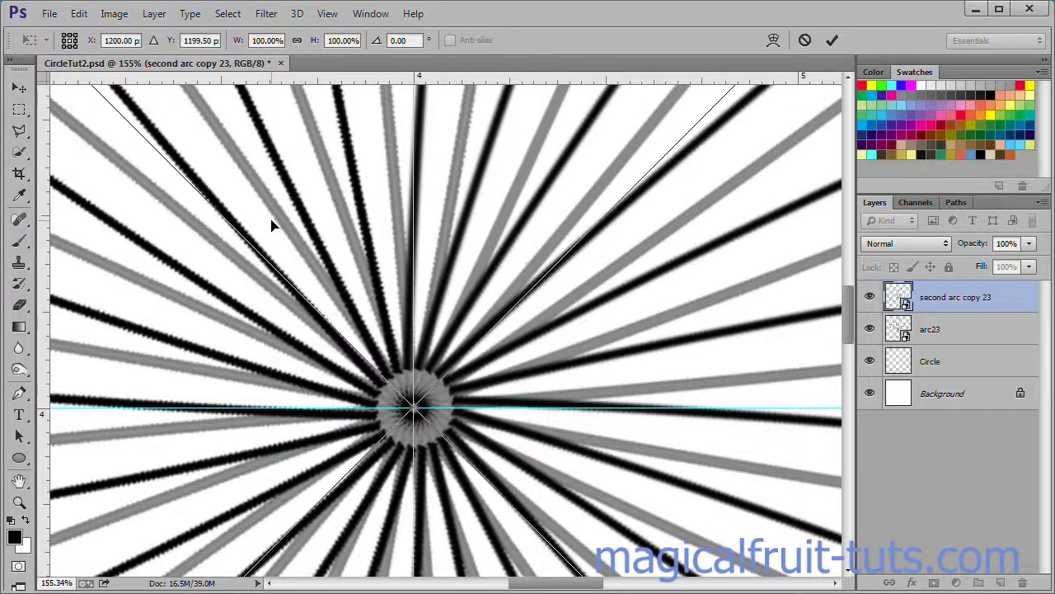
{"action": "scroll", "coordinate": [313, 483], "scroll_direction": "up", "scroll_amount": 3}
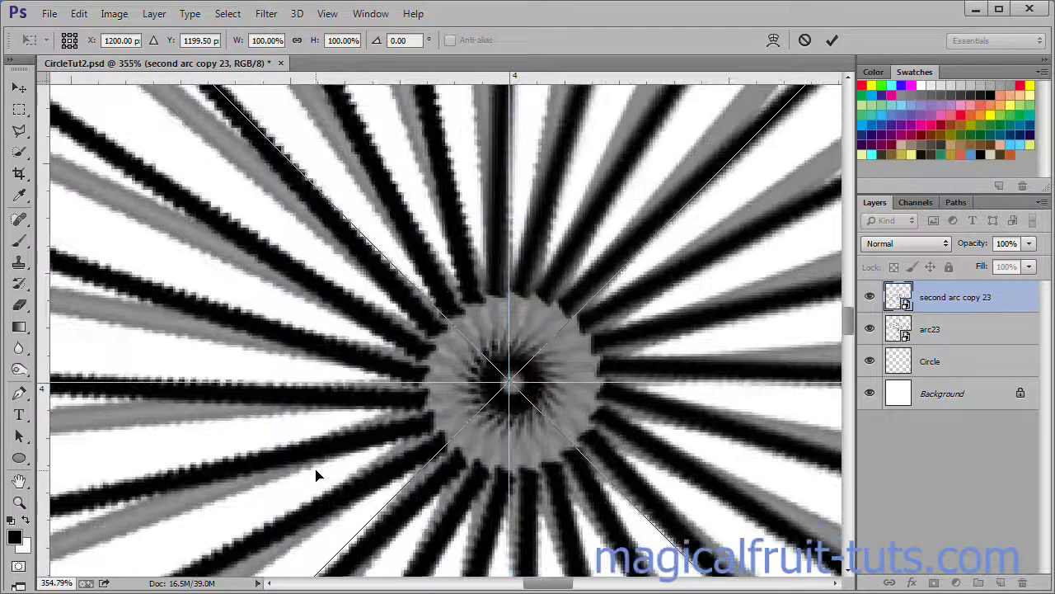
{"action": "key", "text": "Right"}
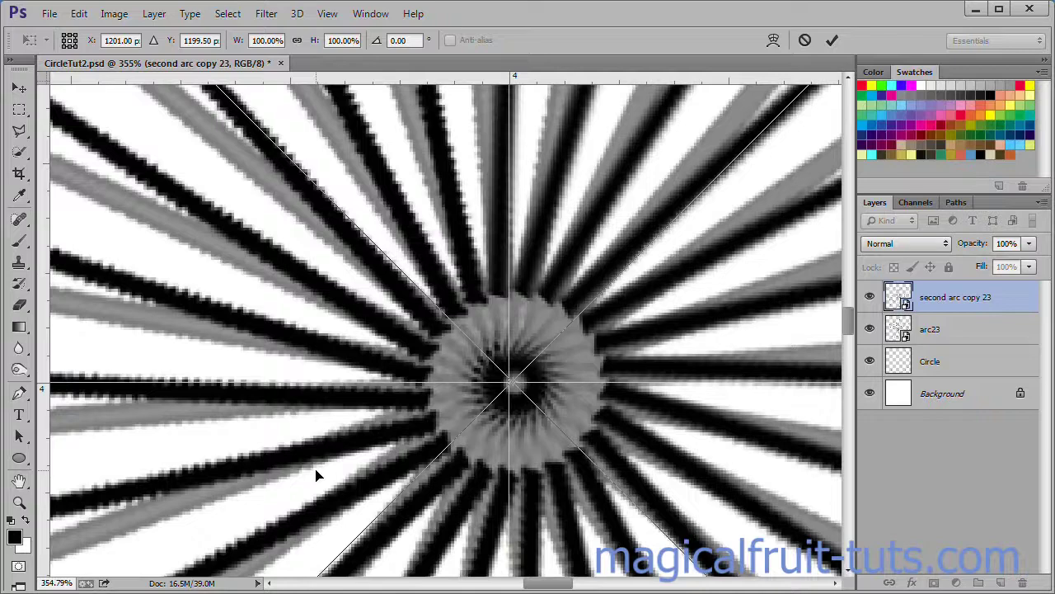
{"action": "key", "text": "Left"}
{"action": "key", "text": "Left"}
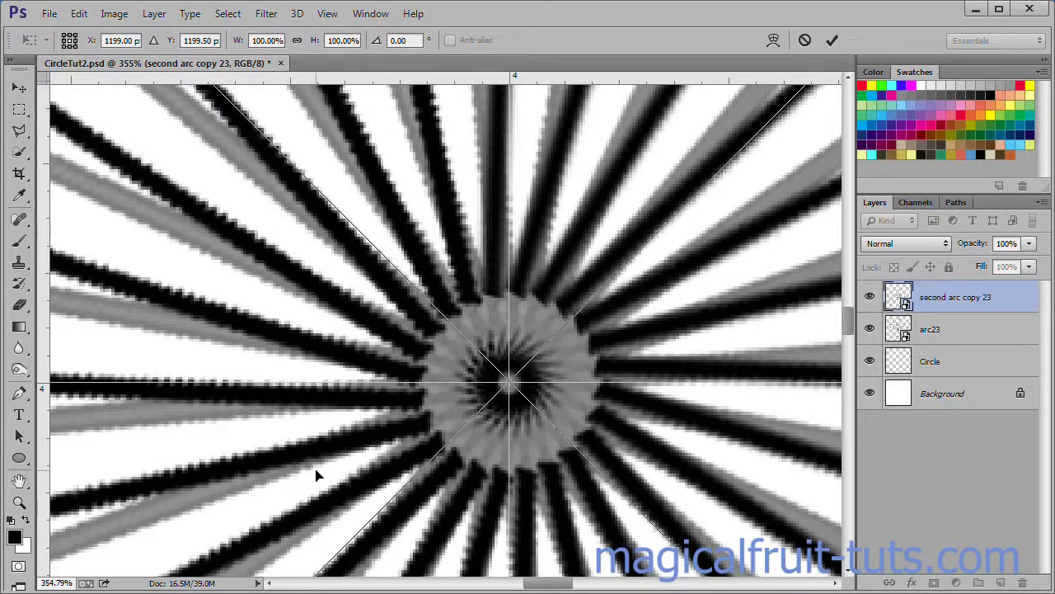
{"action": "key", "text": "Return"}
{"action": "key", "text": "ctrl+0"}
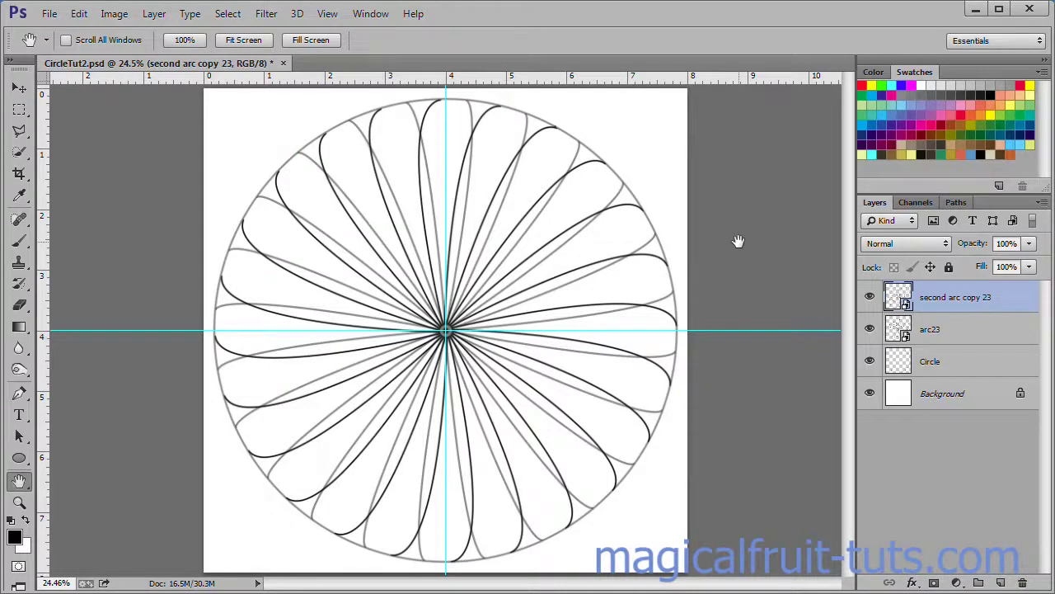
Set both the Circle and arc23 layers to 100% opacity
{"action": "left_click", "coordinate": [972, 363]}
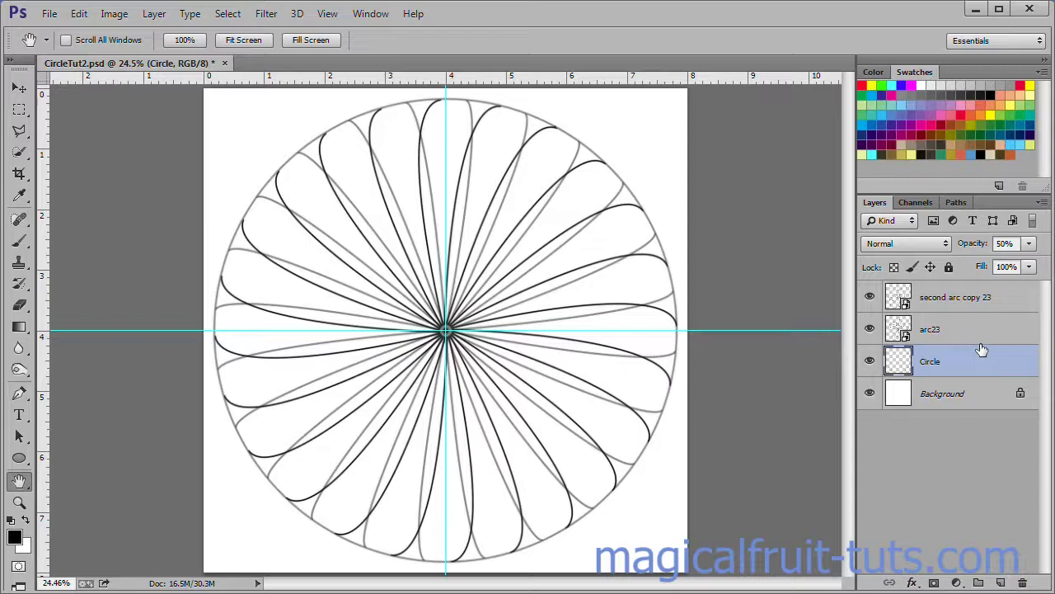
{"action": "left_click", "coordinate": [1029, 243]}
{"action": "type", "text": "100"}
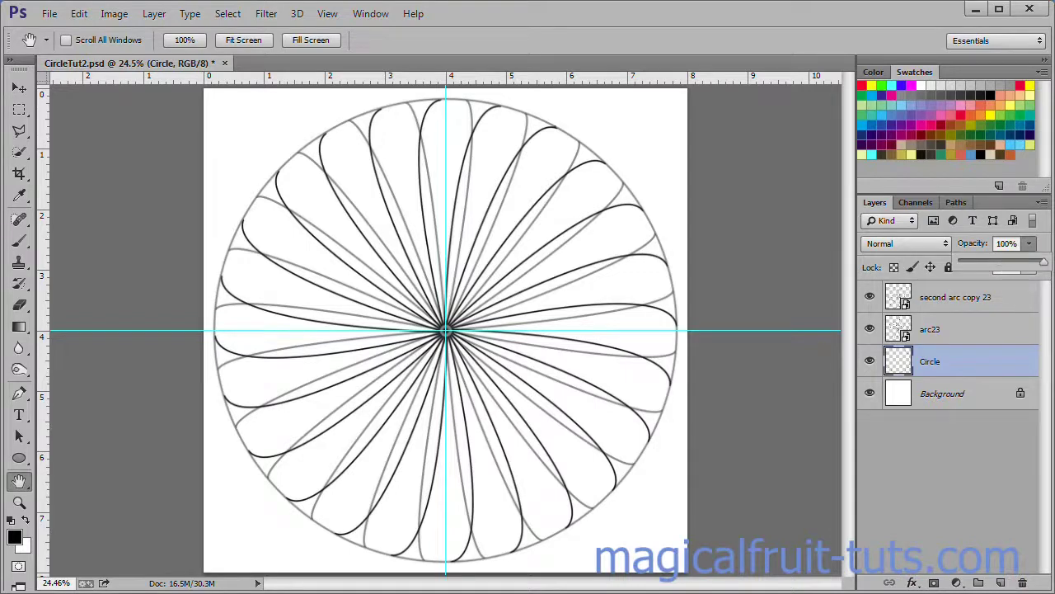
{"action": "key", "text": "Return"}
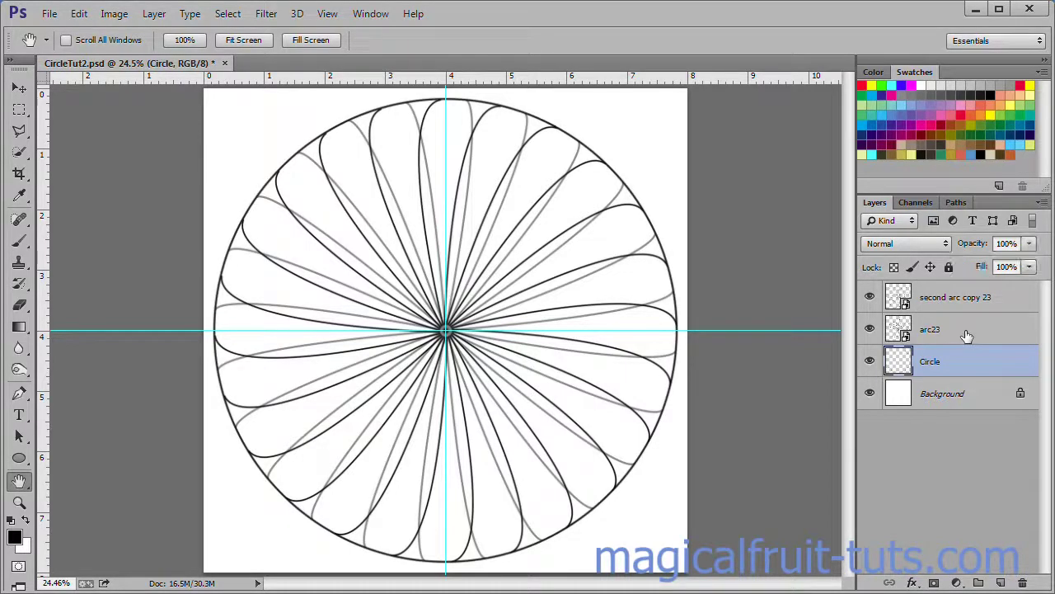
{"action": "left_click", "coordinate": [967, 335]}
{"action": "left_click_drag", "start_coordinate": [1029, 244], "coordinate": [1045, 267]}
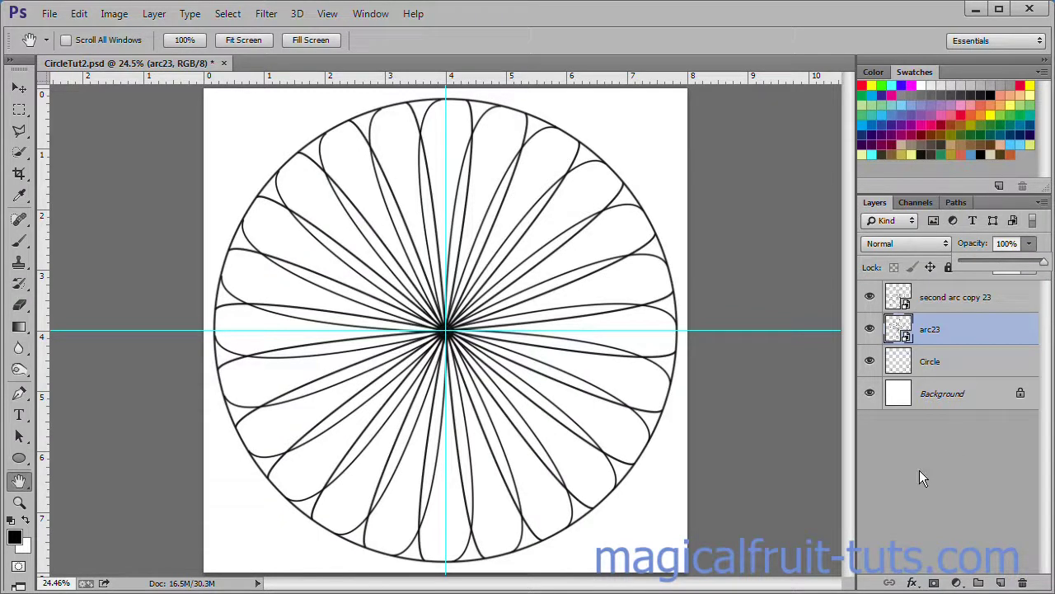